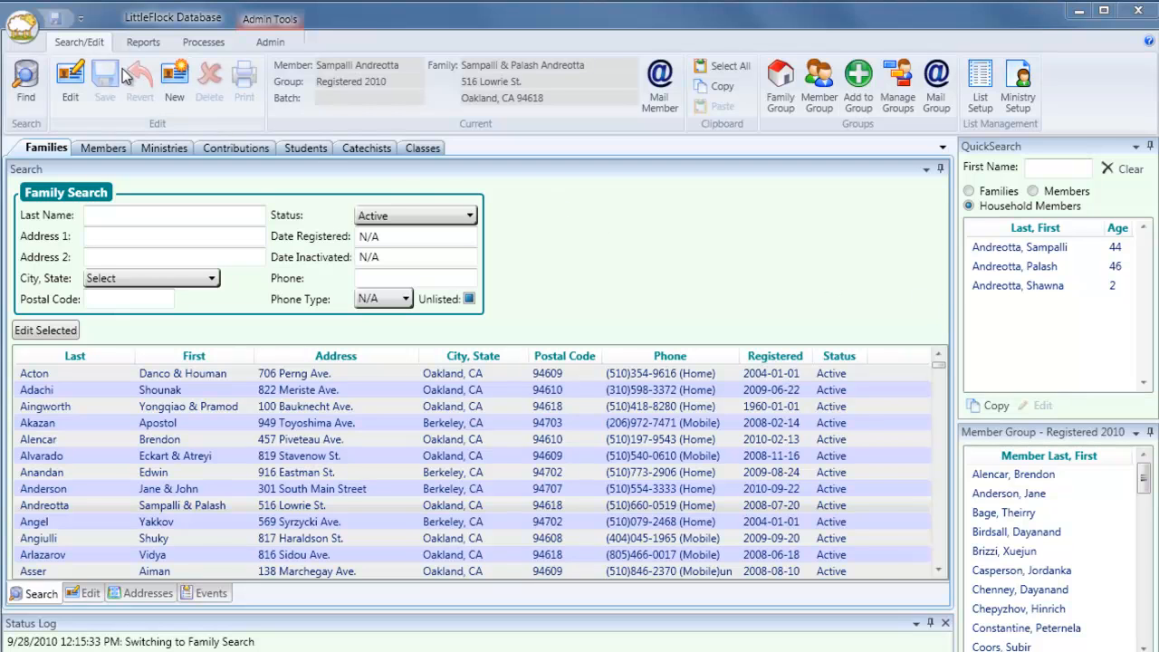
List the mail-merge reports of the Member Reports class among the reports that can be opened
click(138, 43)
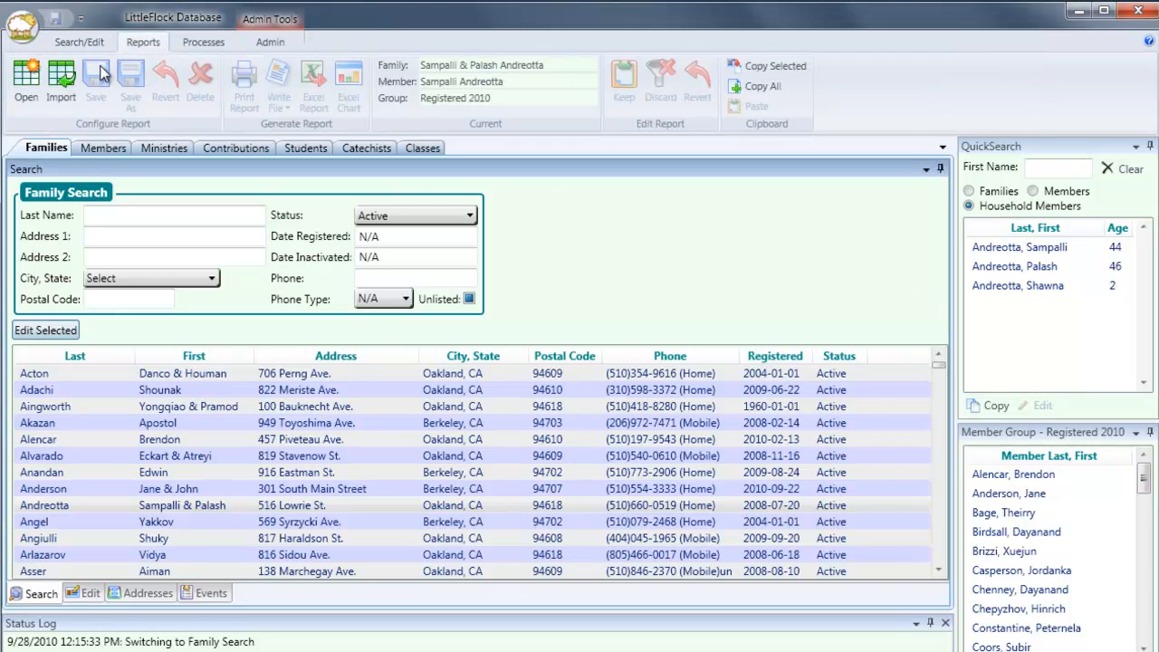
click(30, 91)
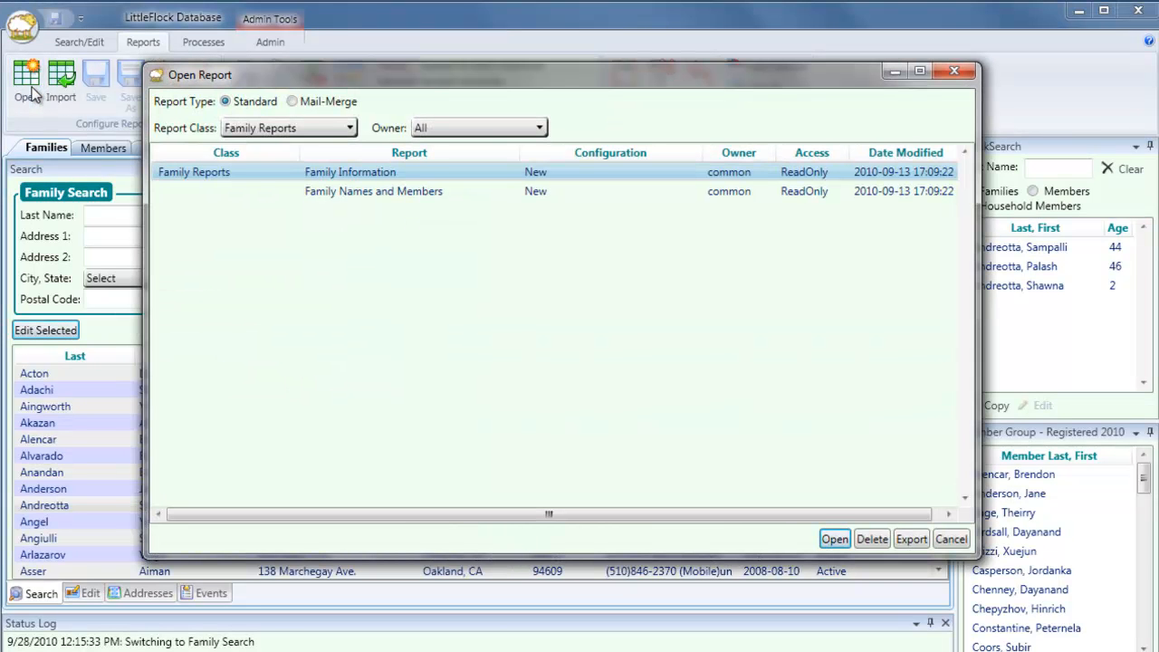
click(291, 102)
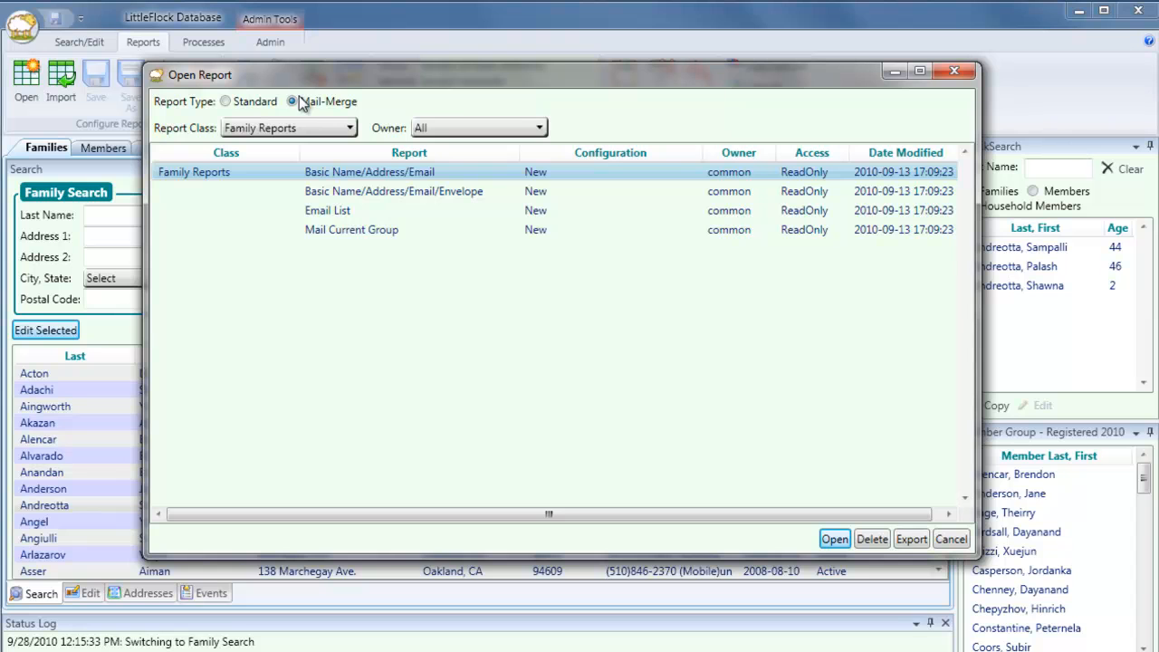
click(279, 129)
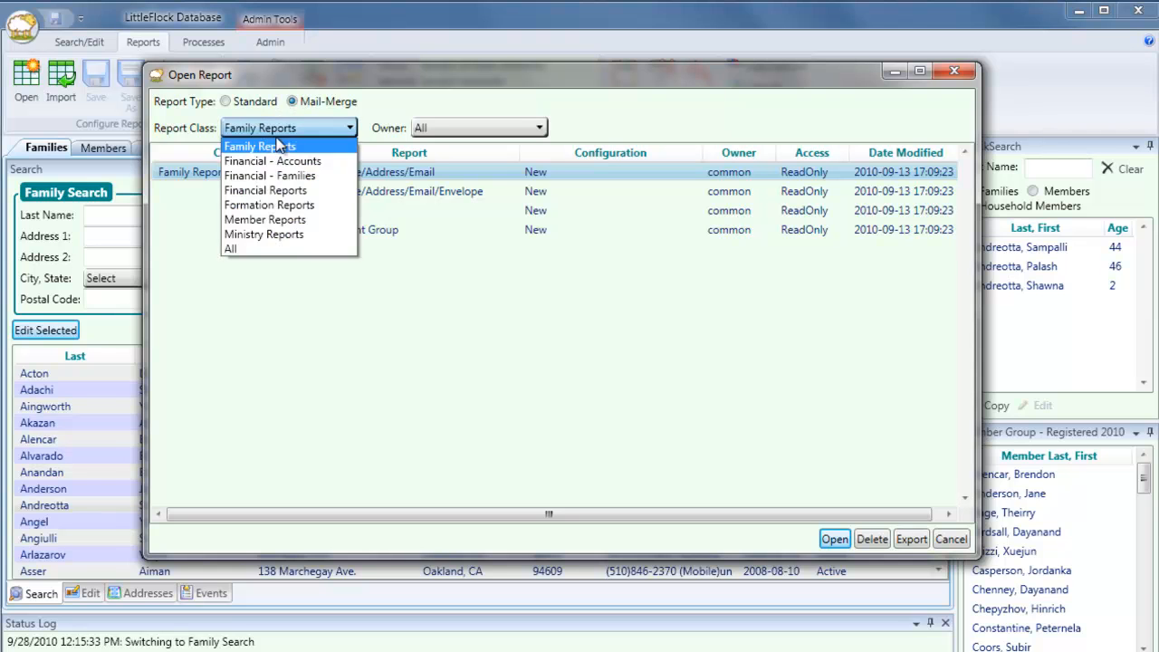
click(272, 220)
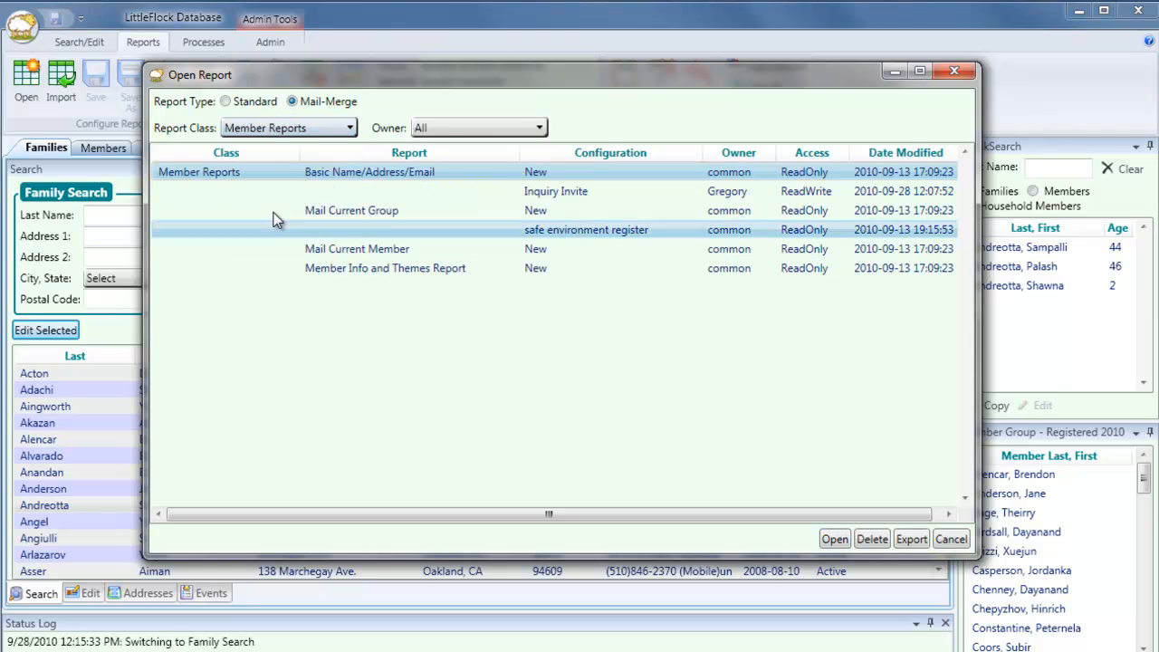
Create a new configuration of the Basic Name/Address/Email member report named Inquiry Invite
double_click(286, 174)
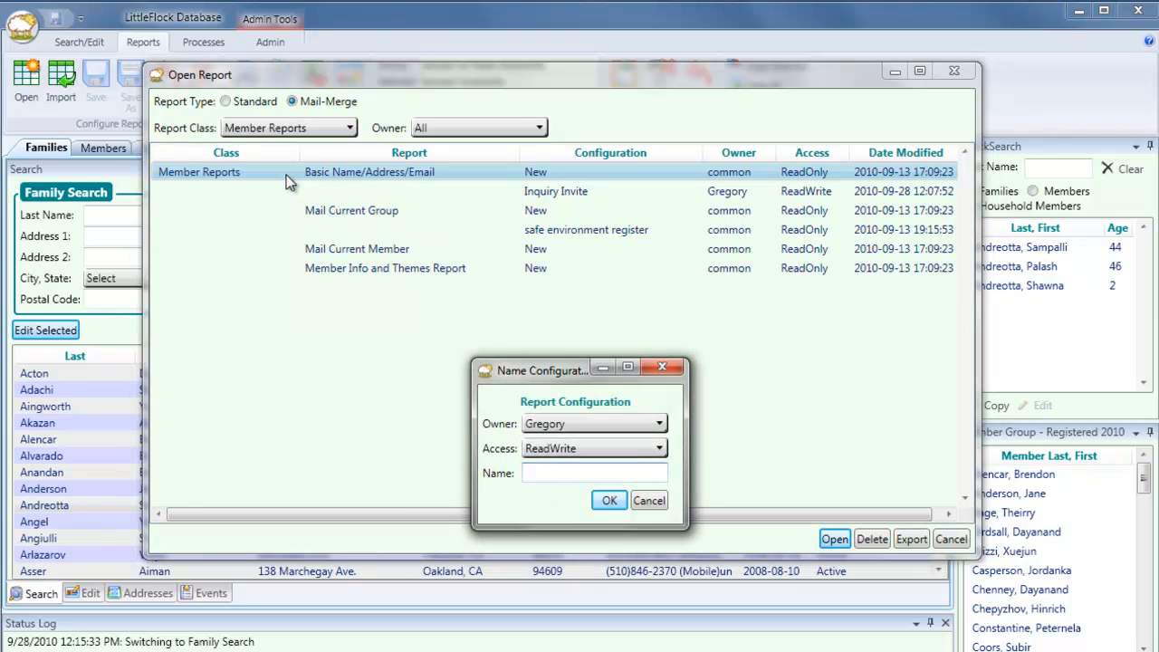
text(Inquiry Invite)
key(Return)
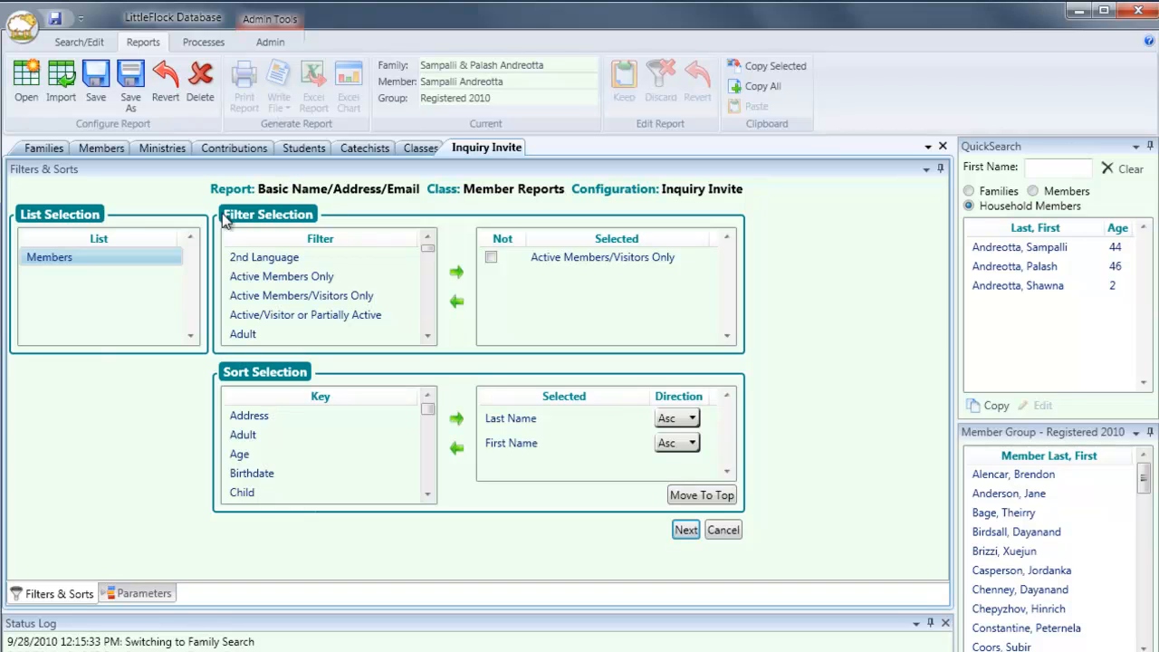
Add the filters Adult, Has First Eucharist and a negated Has Confirmation, and run the report with the default mailing address parameters
double_click(243, 334)
scroll(427, 302, down, 8)
scroll(427, 301, down, 2)
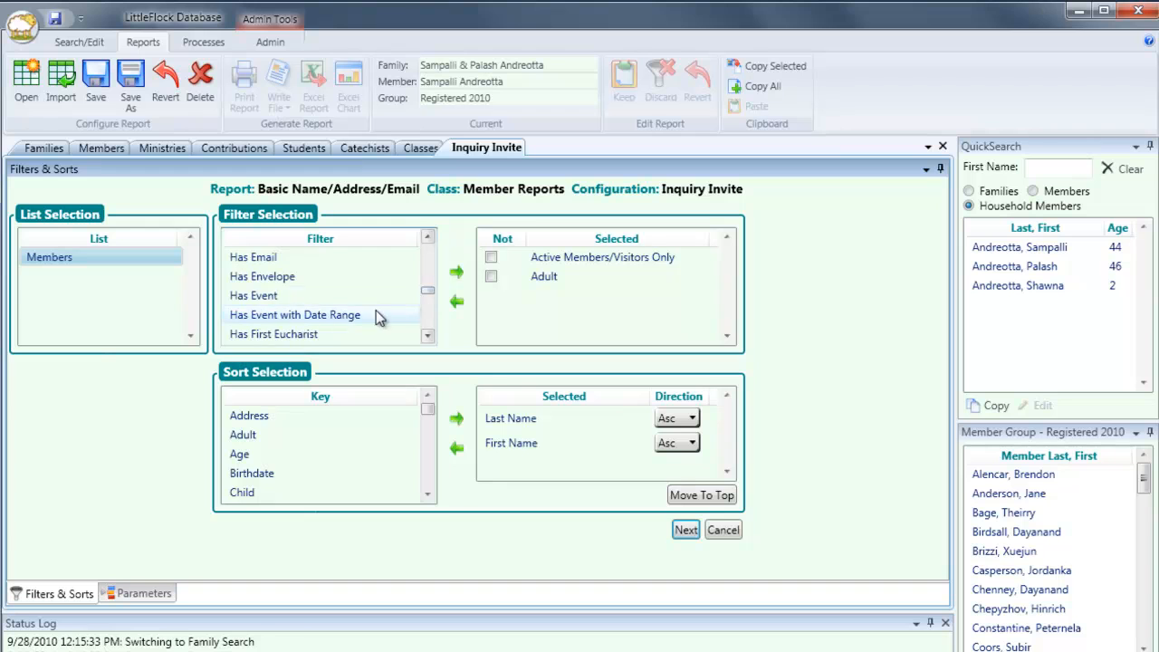
double_click(327, 332)
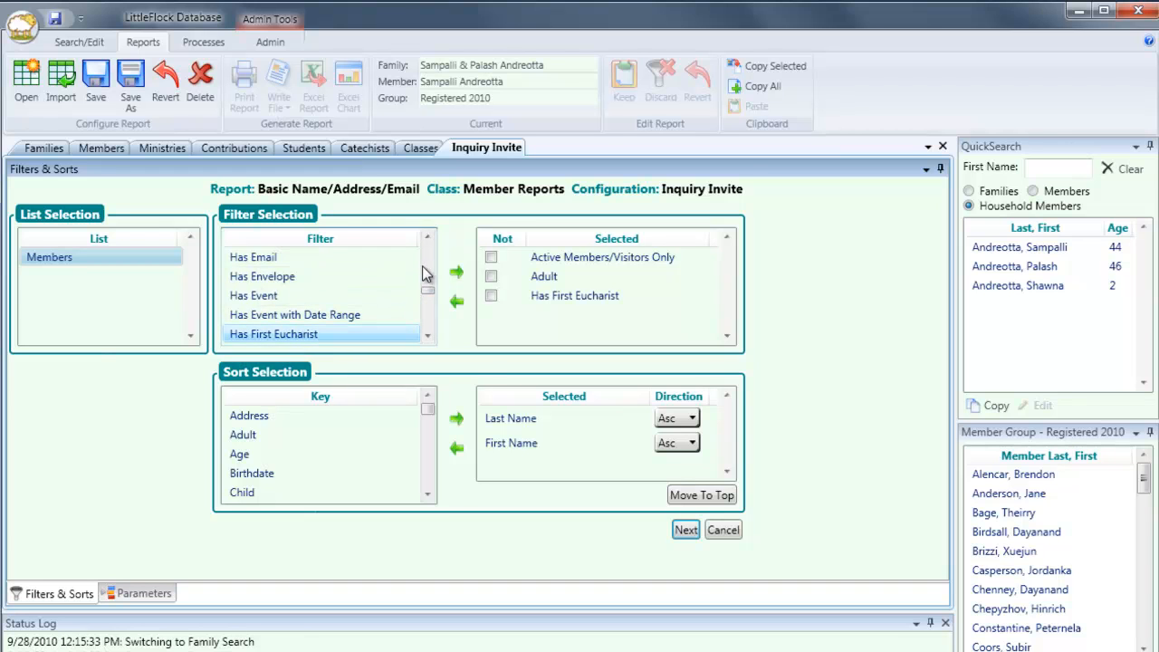
scroll(422, 266, up, 2)
double_click(330, 317)
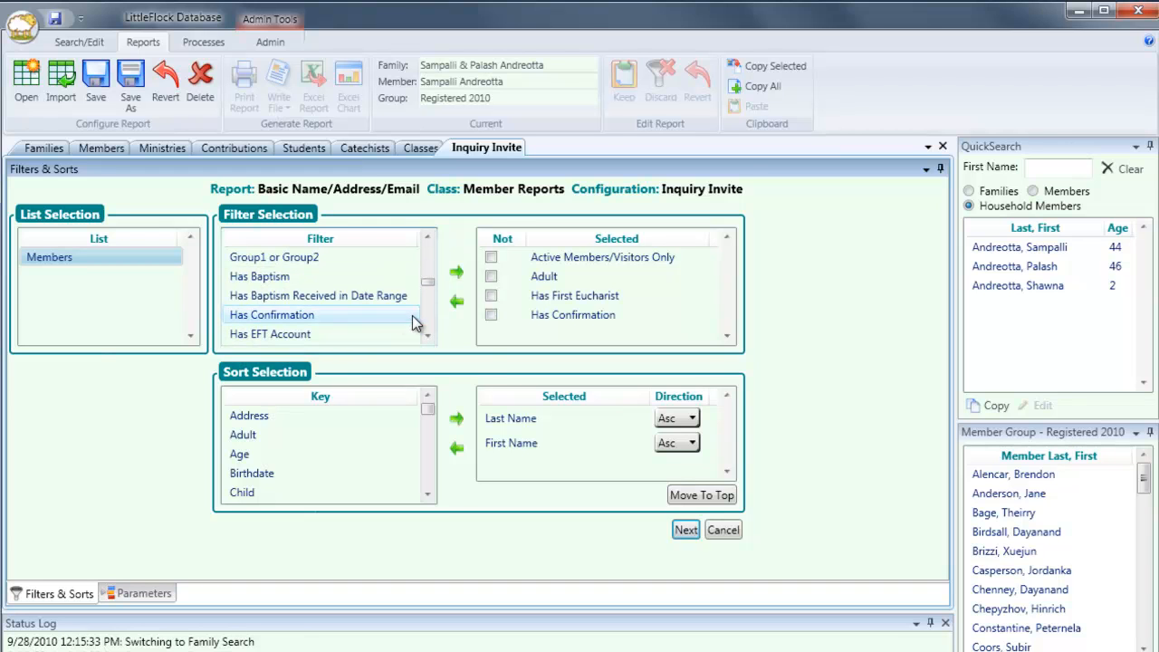
click(490, 315)
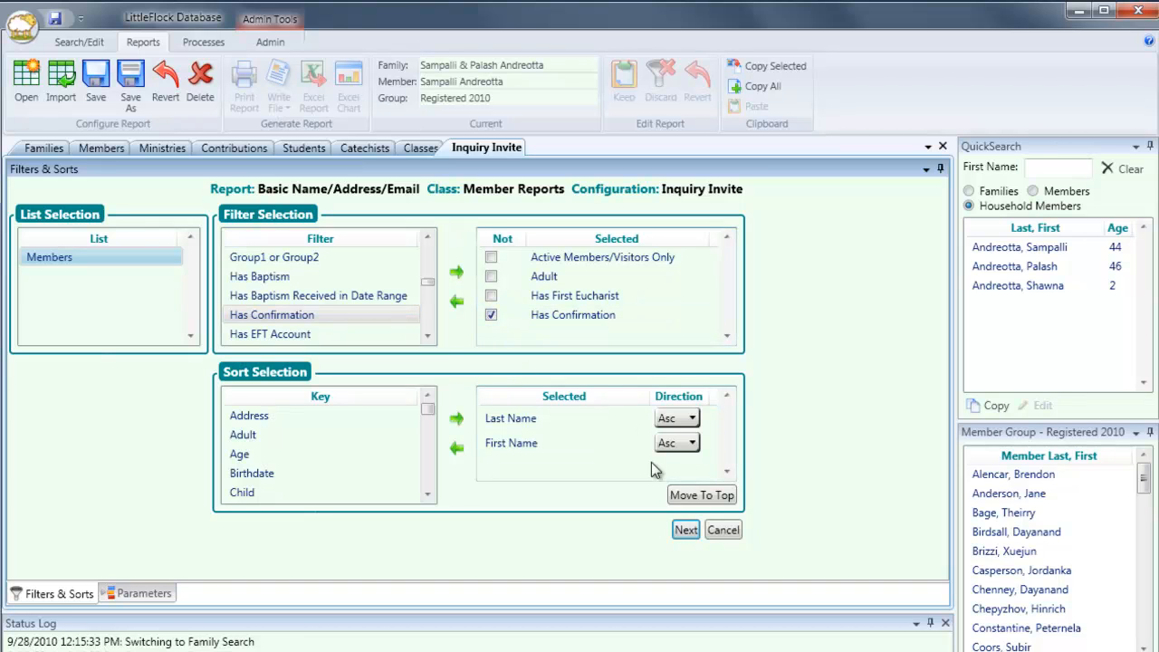
click(685, 530)
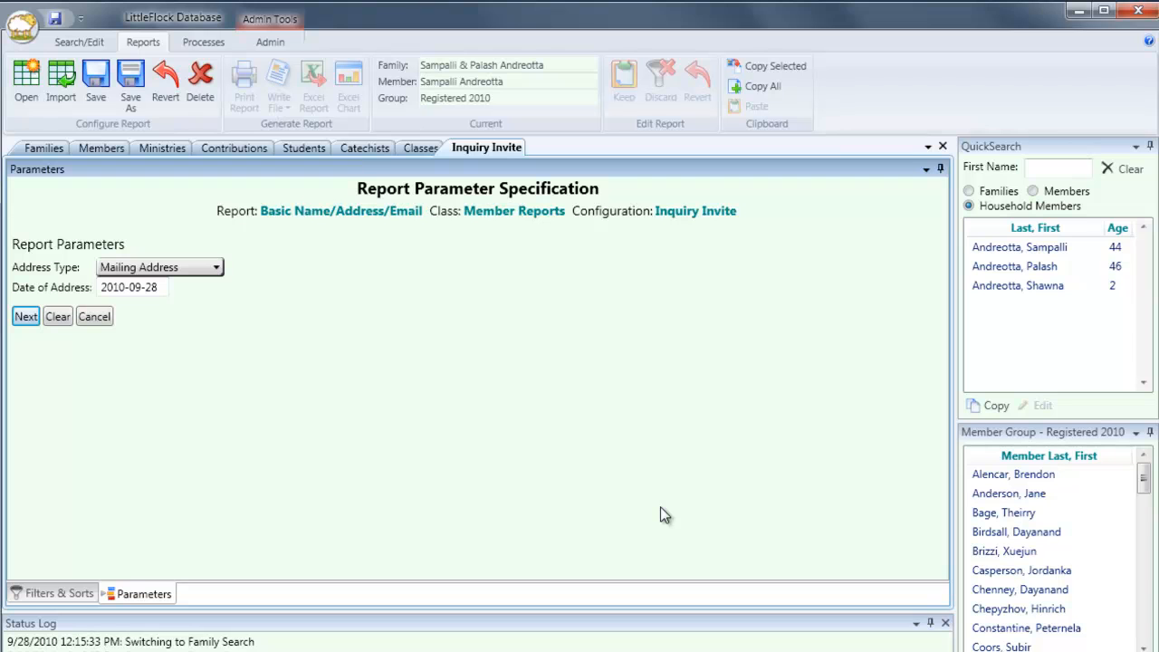
click(26, 317)
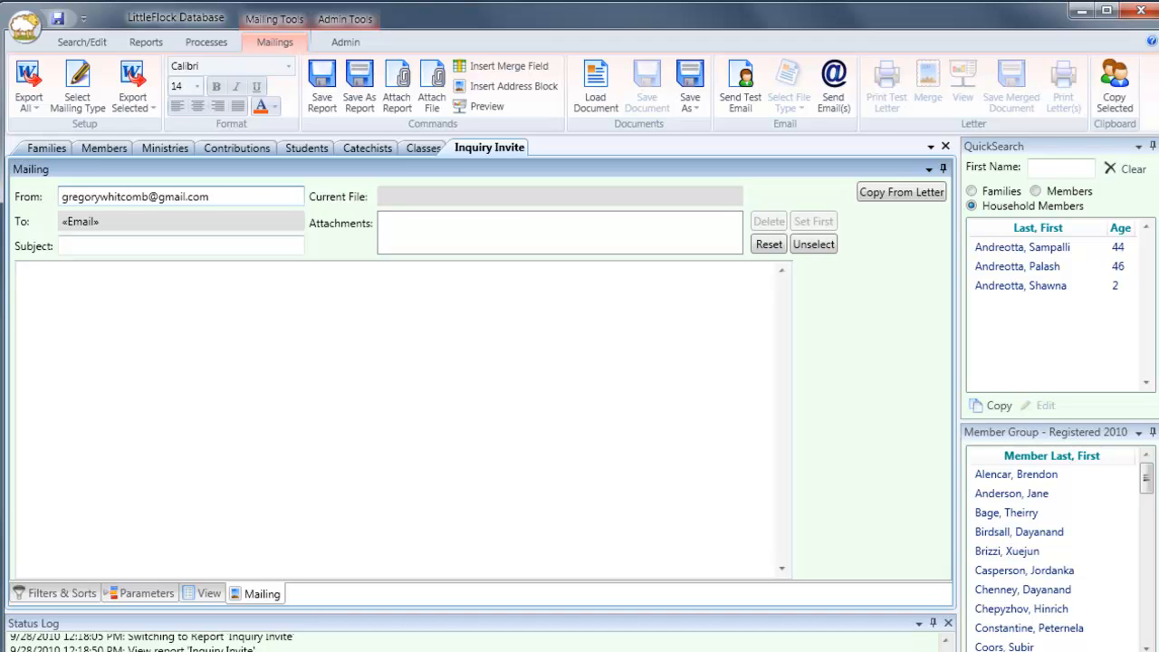
Enter "You are invited to a special class!" as the subject of the email
click(253, 246)
text(You are invi)
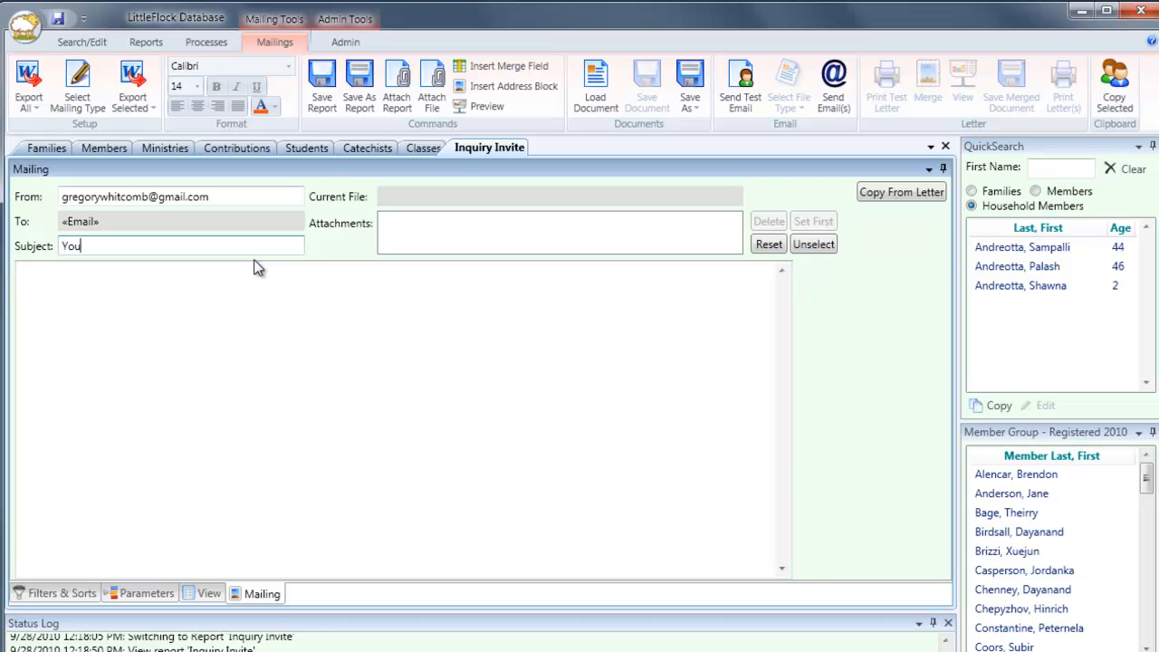
text(ted to a special class!)
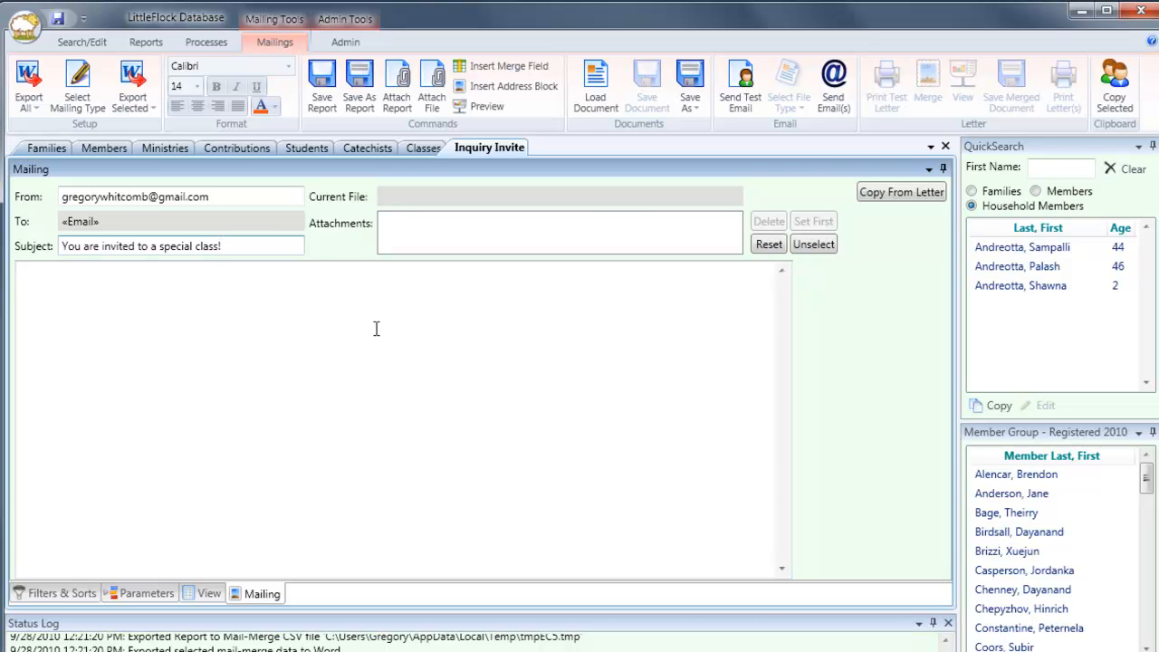
Export the selected mail-merge data to the existing Word document InquiryClassInvite.docx
click(137, 106)
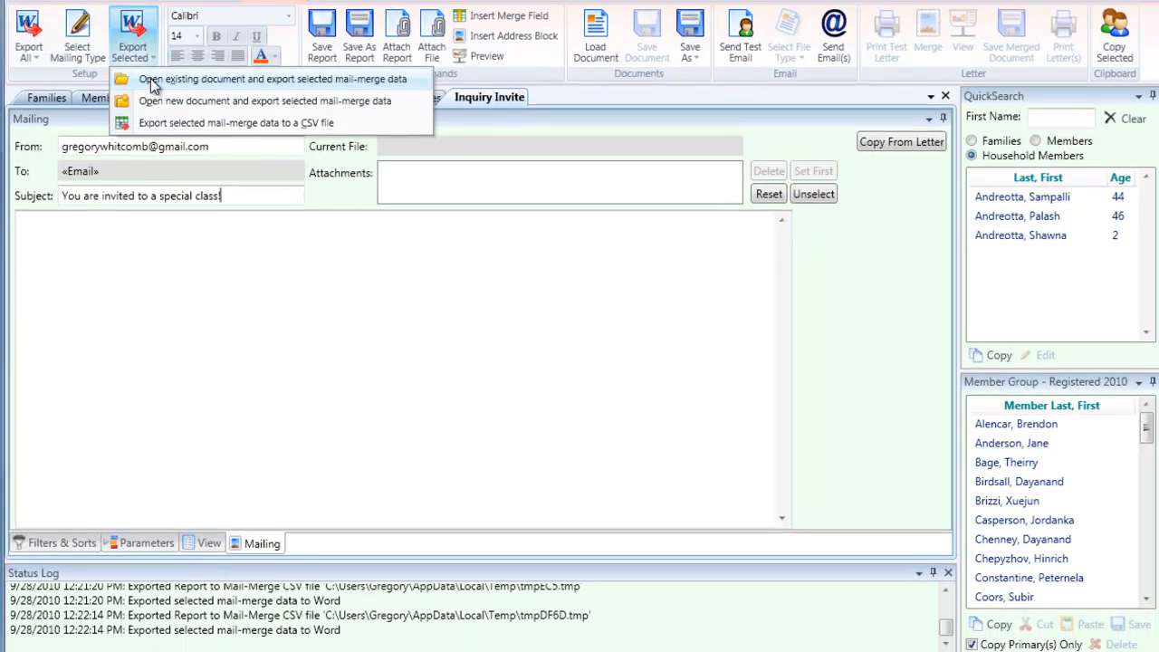
click(152, 131)
click(478, 315)
double_click(477, 226)
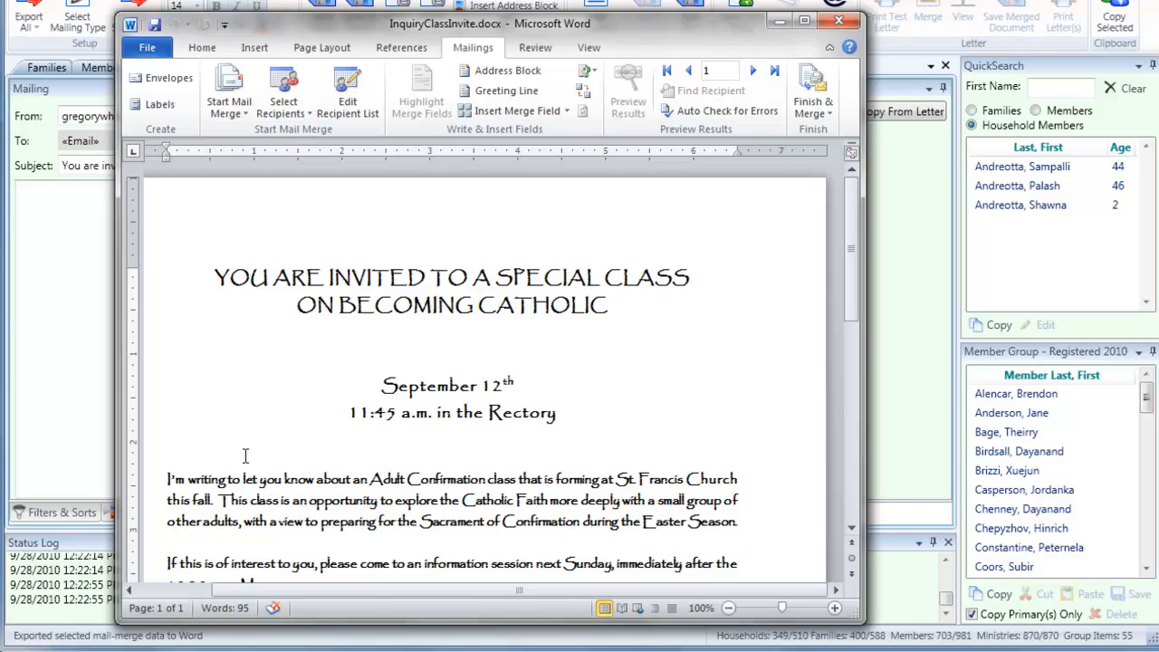
Add the greeting "Dear «First_Name»," above the first body paragraph, using the First_Name merge field
text(Dear)
click(493, 110)
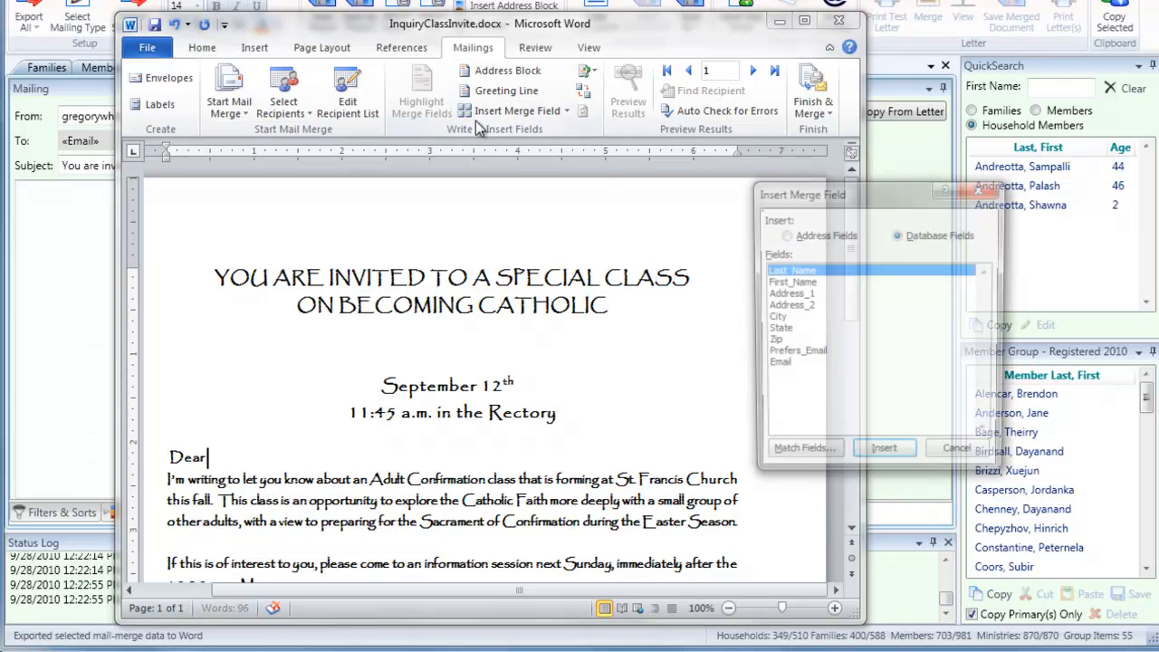
double_click(777, 283)
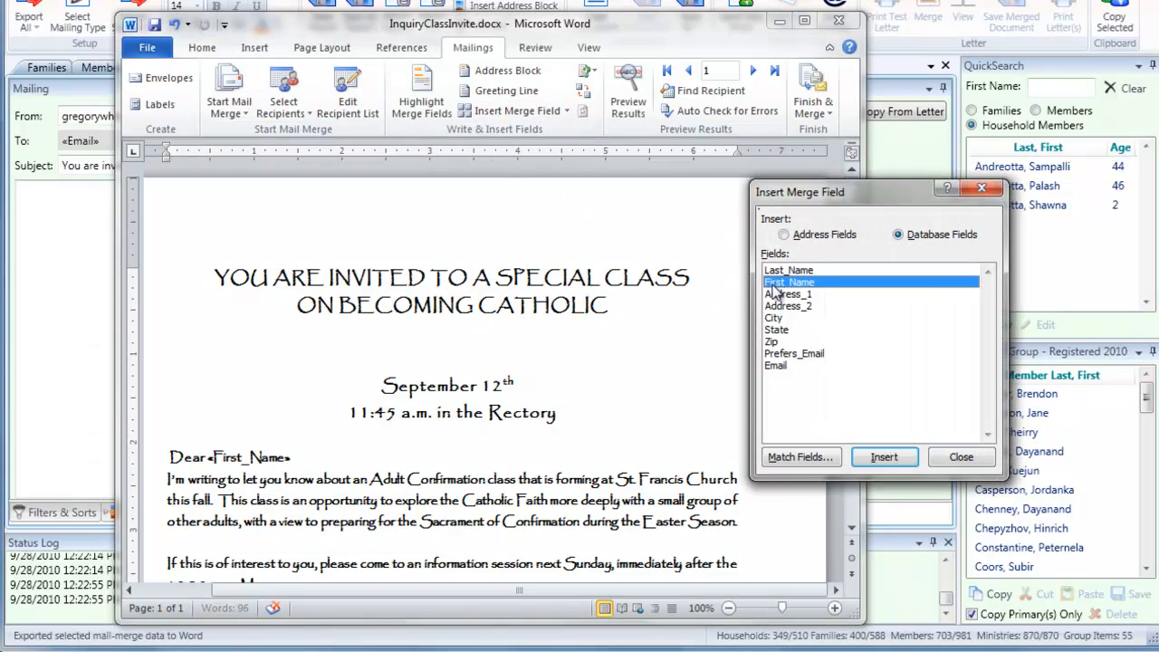
click(961, 457)
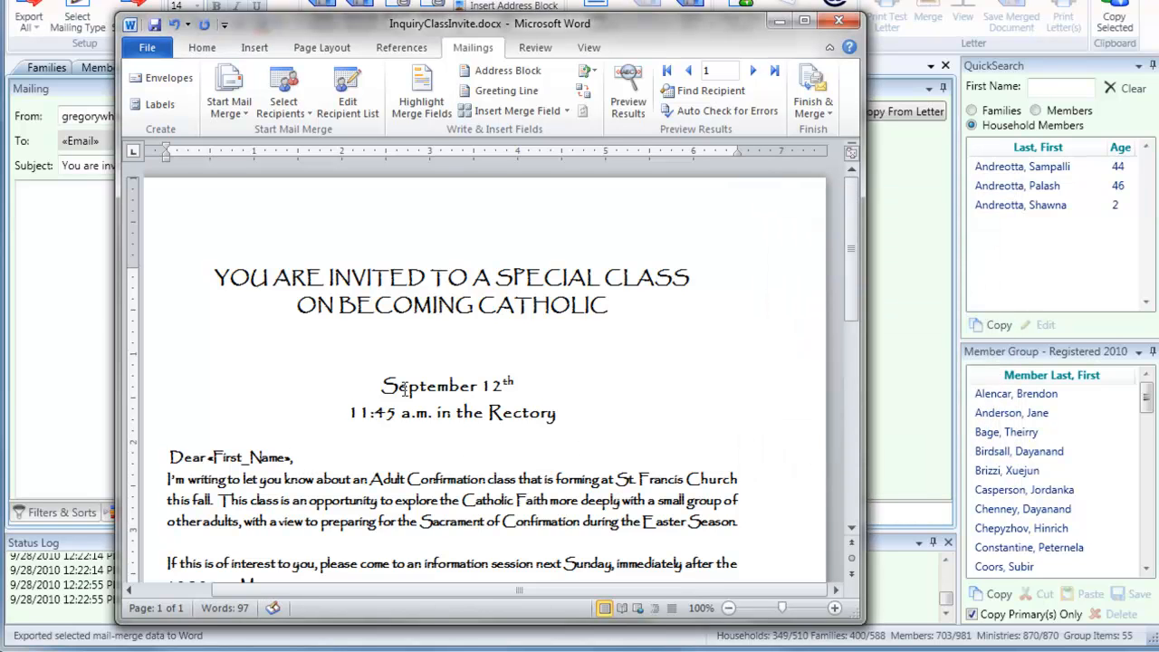
Preview the merged invitation for the first four recipients and return to the merge field view
click(625, 104)
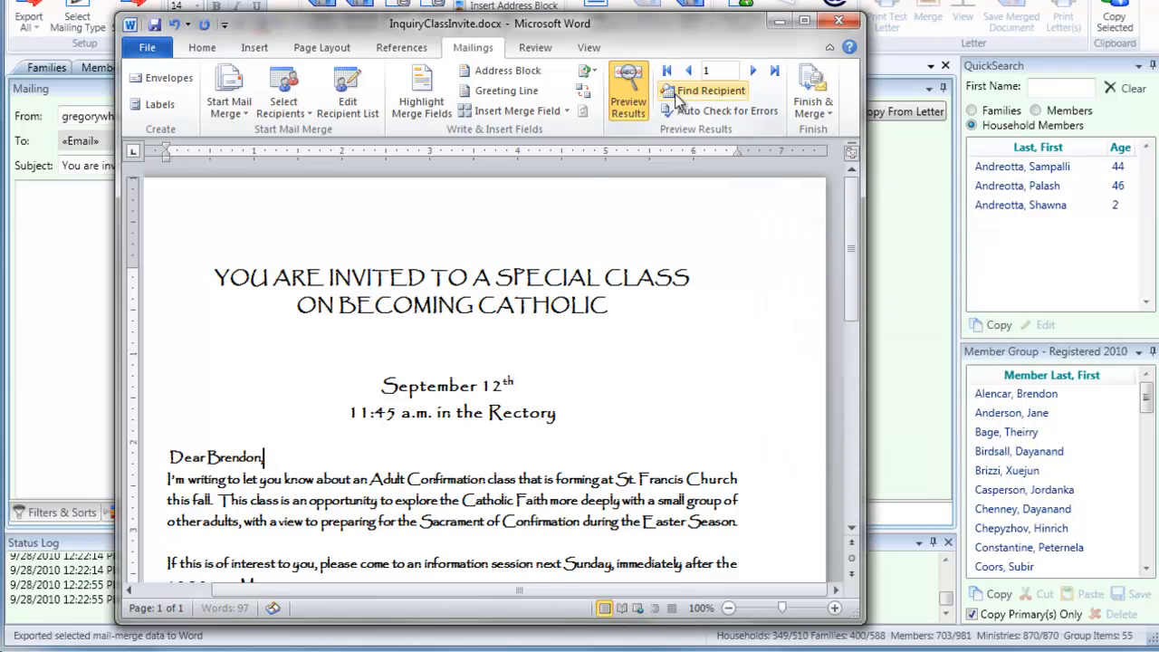
click(753, 73)
click(752, 73)
click(753, 72)
click(638, 107)
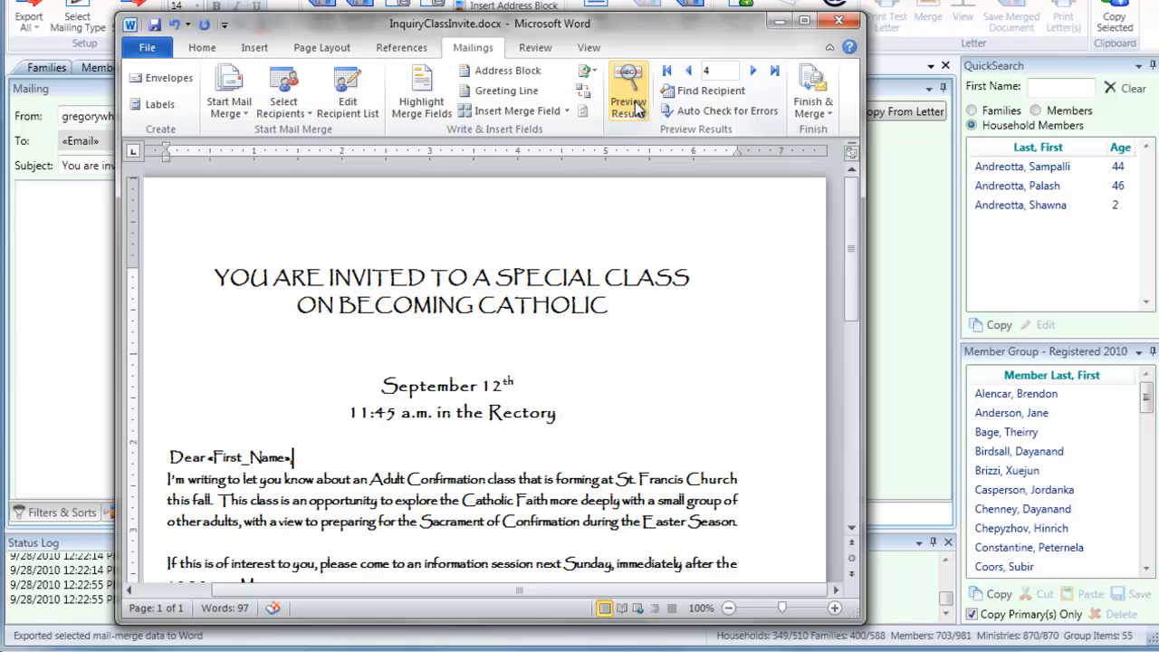
Save the invitation in the LFDB folder in Rich Text Format as InquiryClassInvite.rtf
click(147, 47)
click(156, 110)
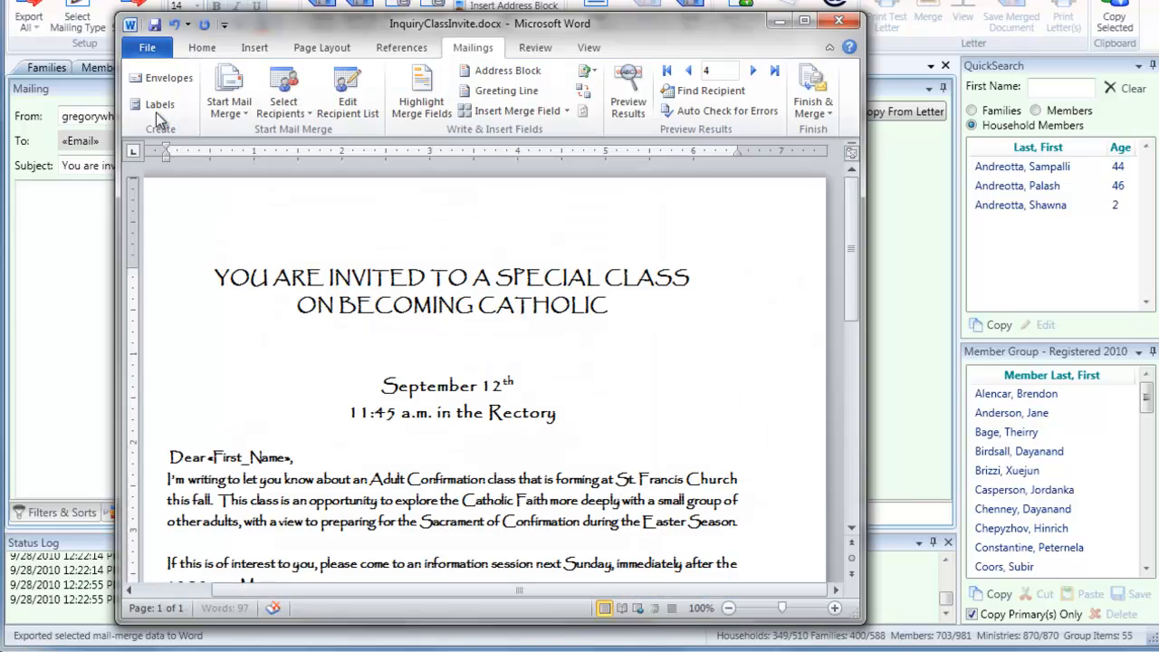
click(284, 484)
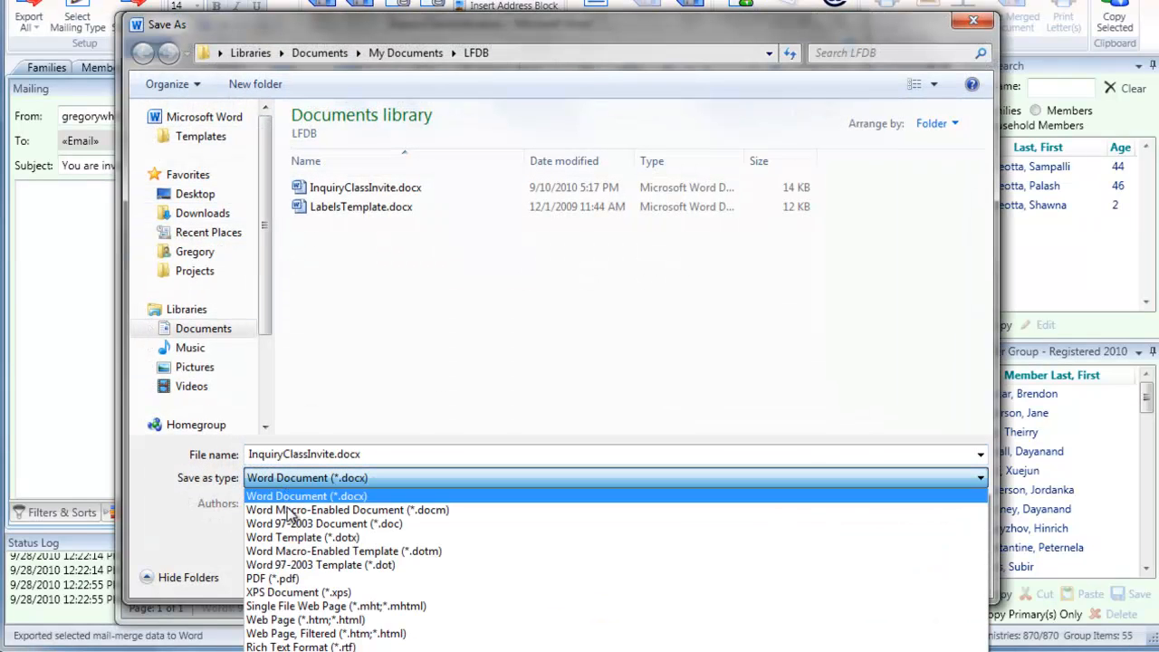
click(297, 648)
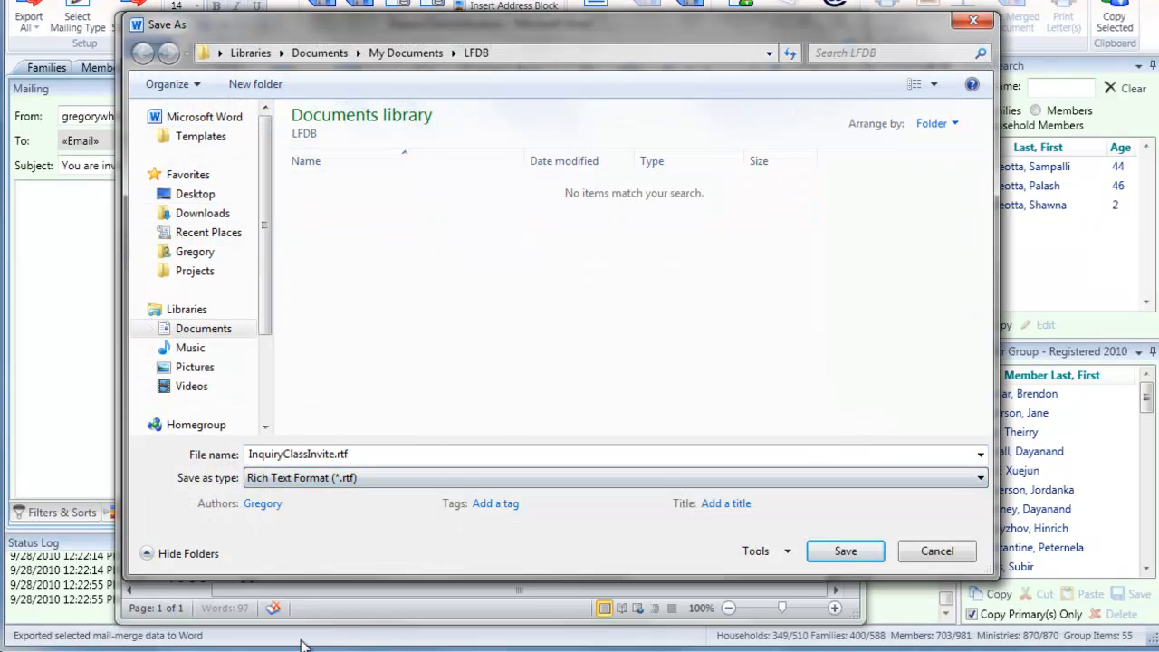
click(846, 552)
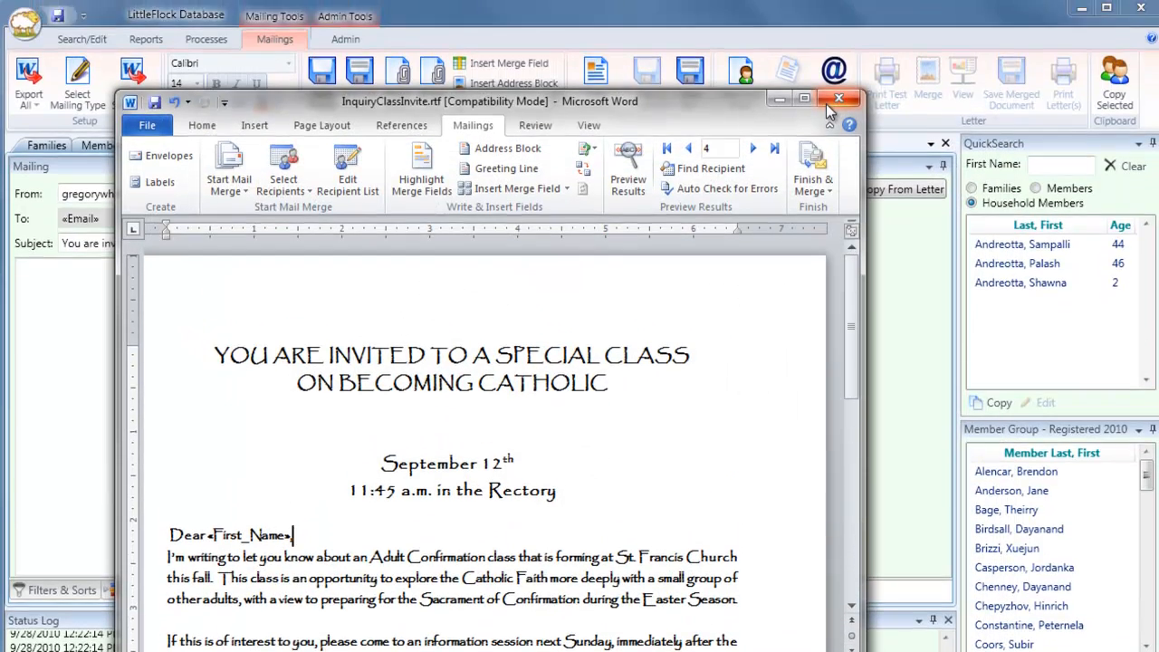
Close Word and load InquiryClassInvite.rtf as the email body in LittleFlock Database
click(828, 103)
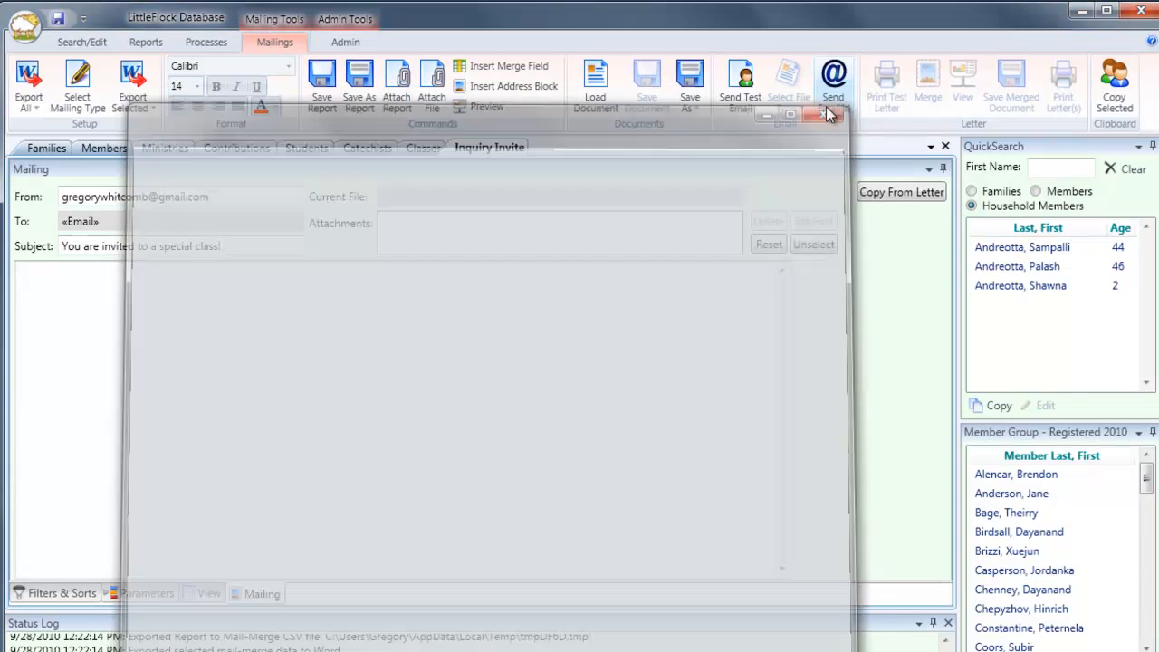
click(598, 116)
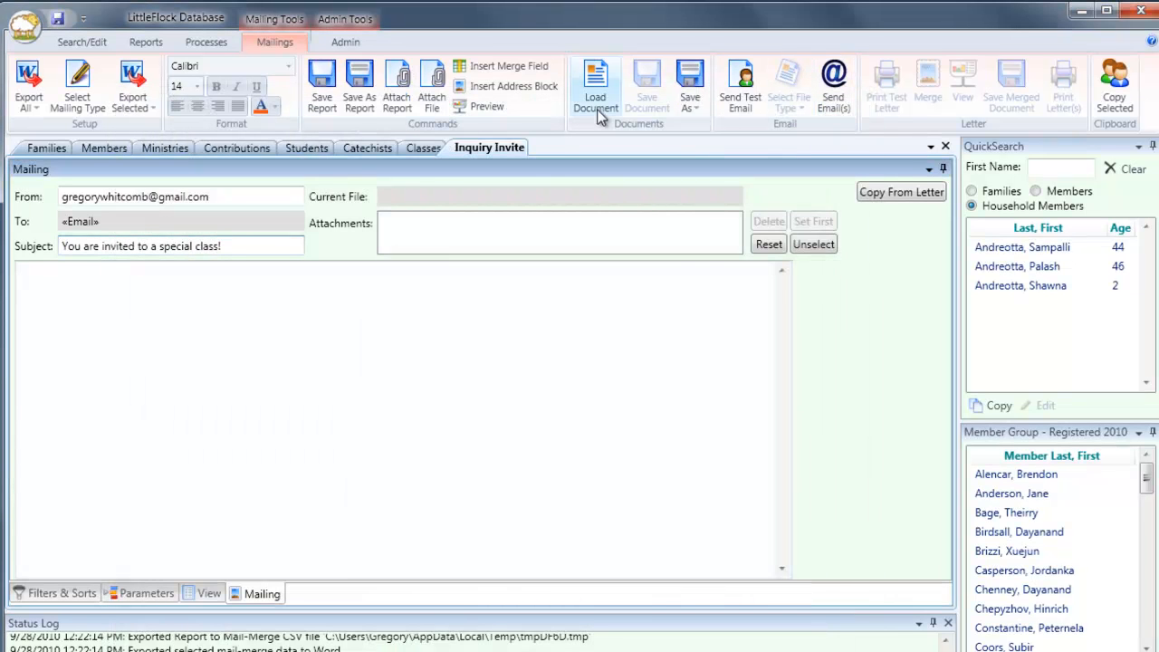
double_click(520, 320)
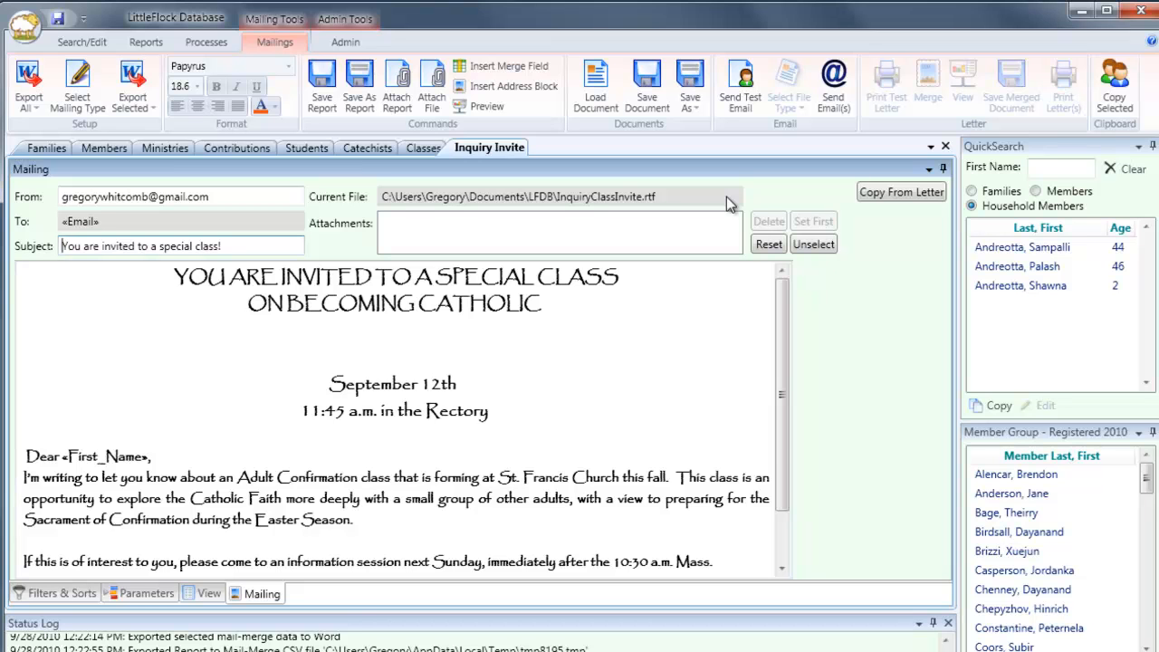
Change the mailing type to Letters for members without an email address and copy the email's content into the letter
click(86, 109)
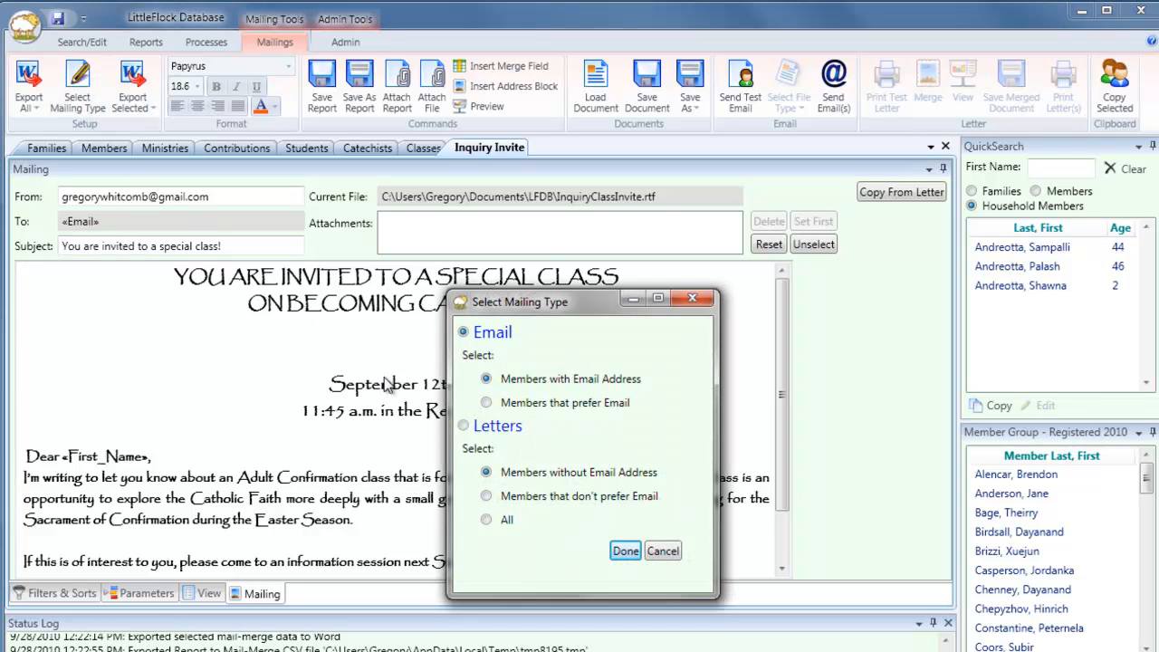
click(464, 426)
click(619, 555)
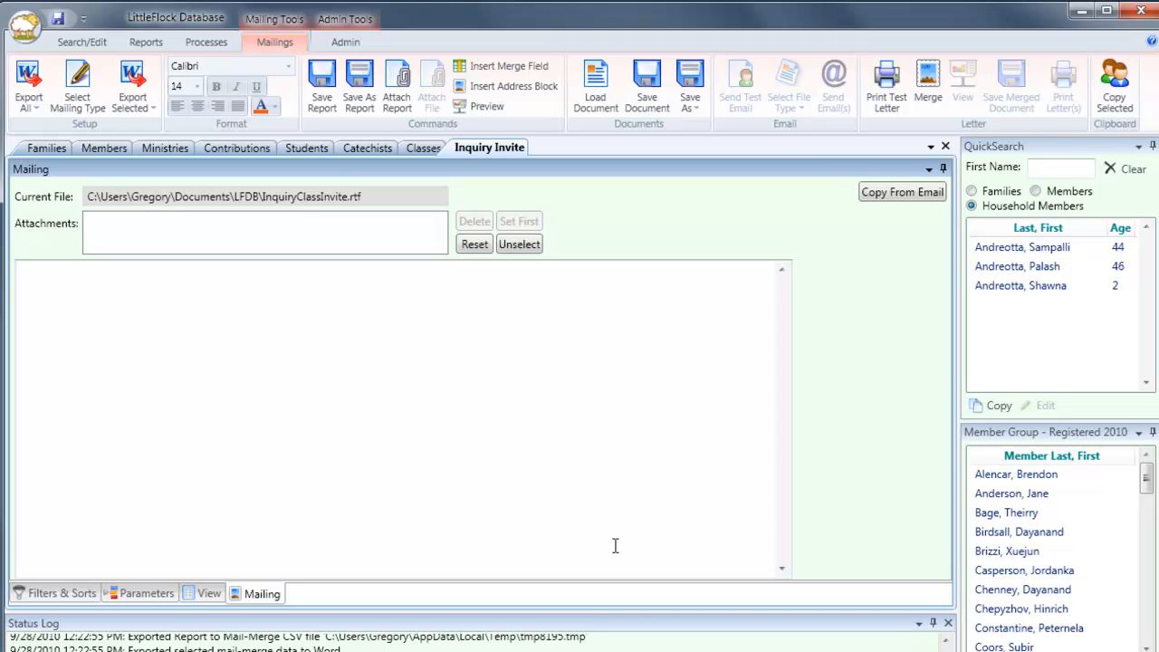
click(868, 193)
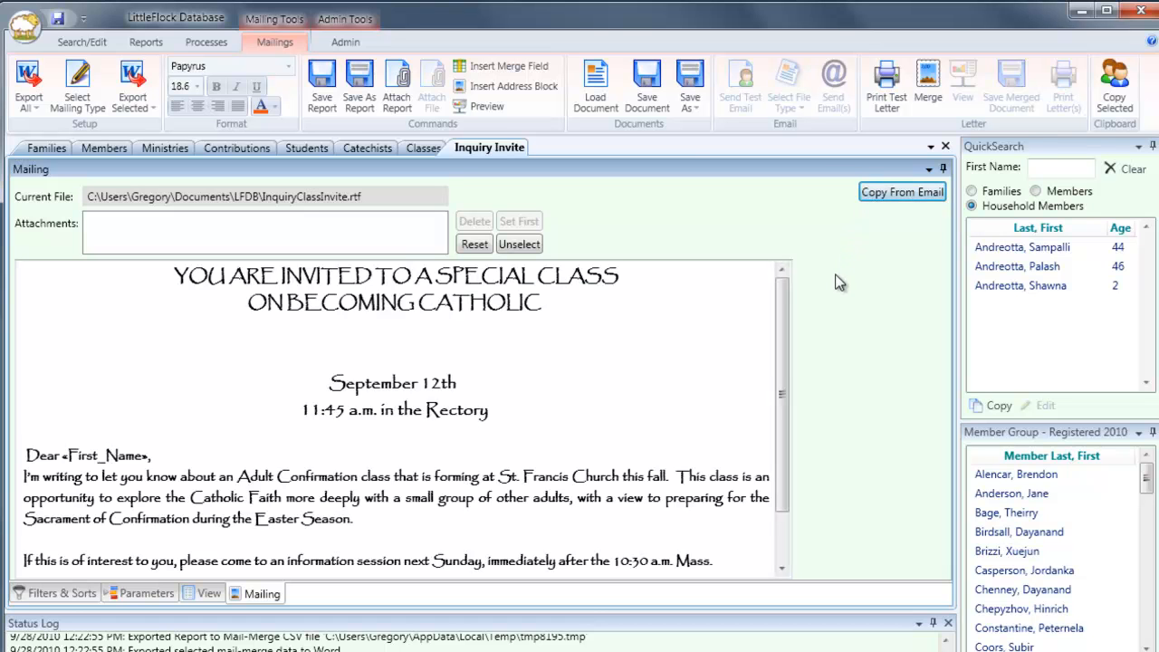
Preview the merged letter for the first four recipients and return to the editable letter
click(480, 106)
click(921, 196)
click(921, 196)
click(921, 196)
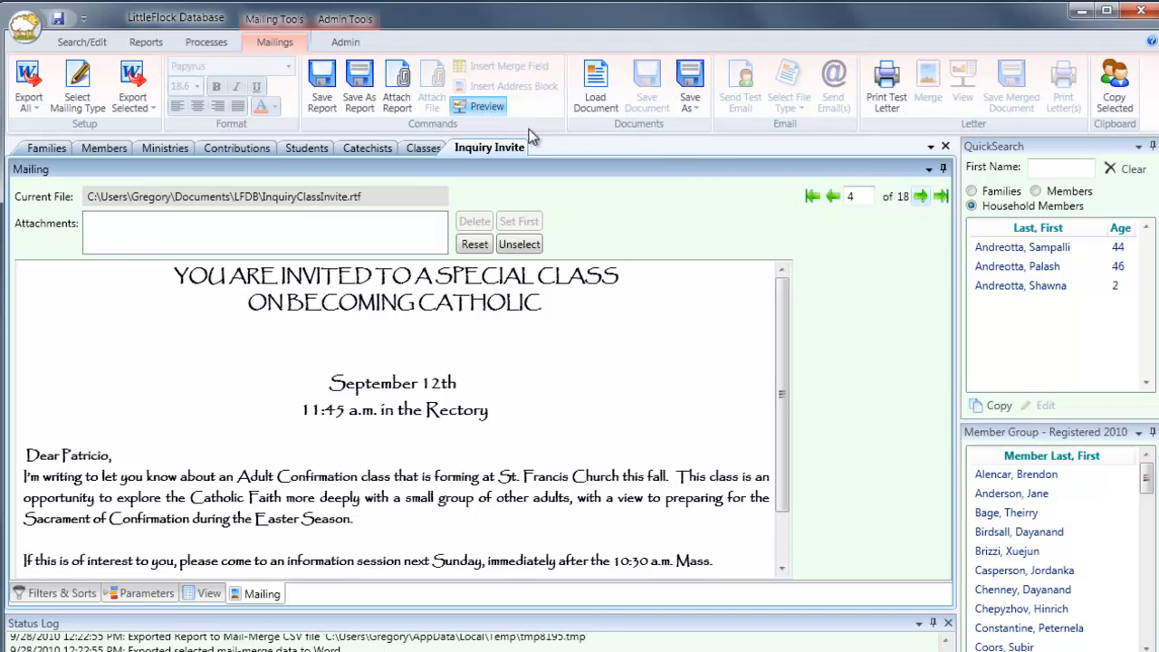
click(494, 113)
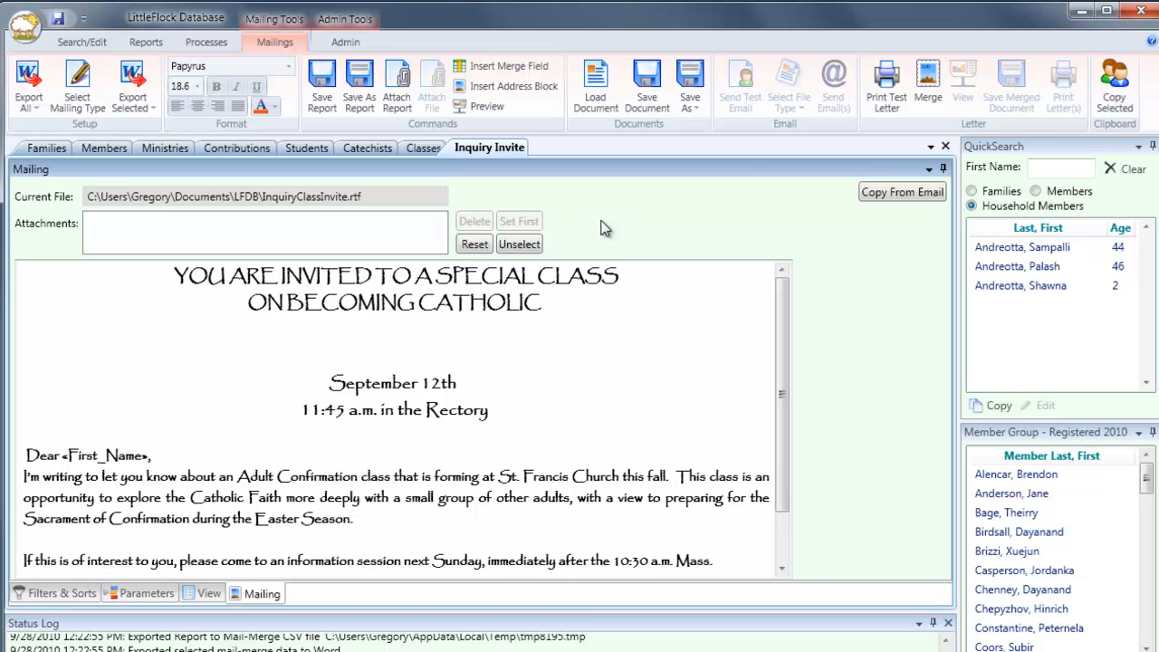
Merge the letters in black and white on 8.5 x 11 inch portrait pages, then look through the merged letters and close their preview
click(926, 95)
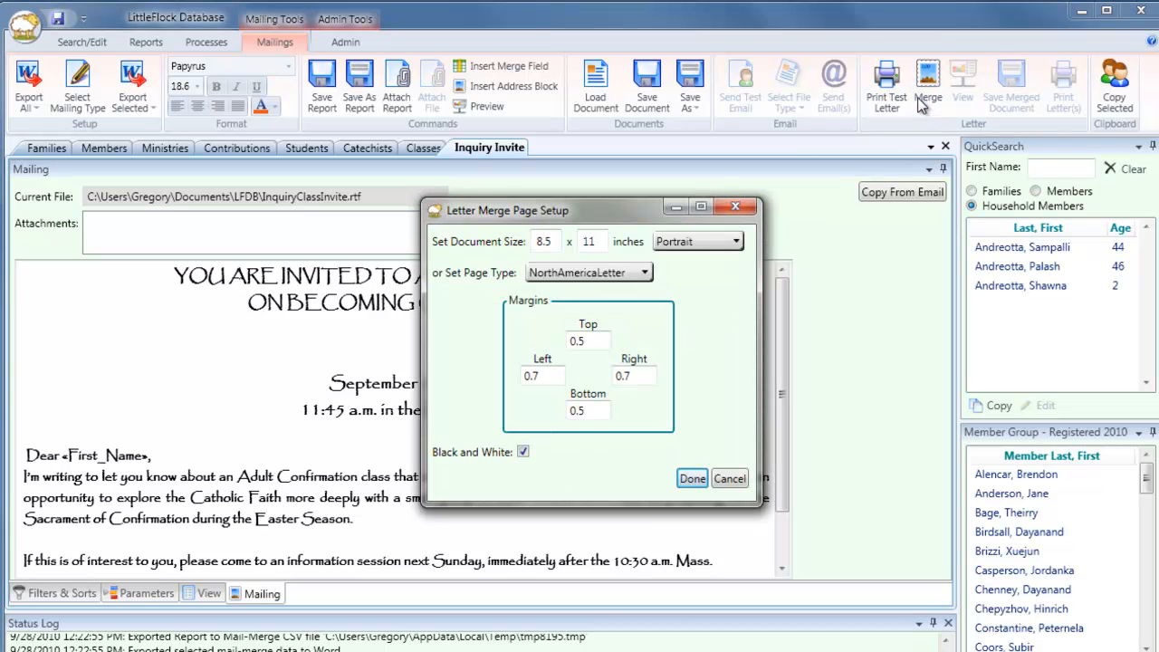
click(693, 481)
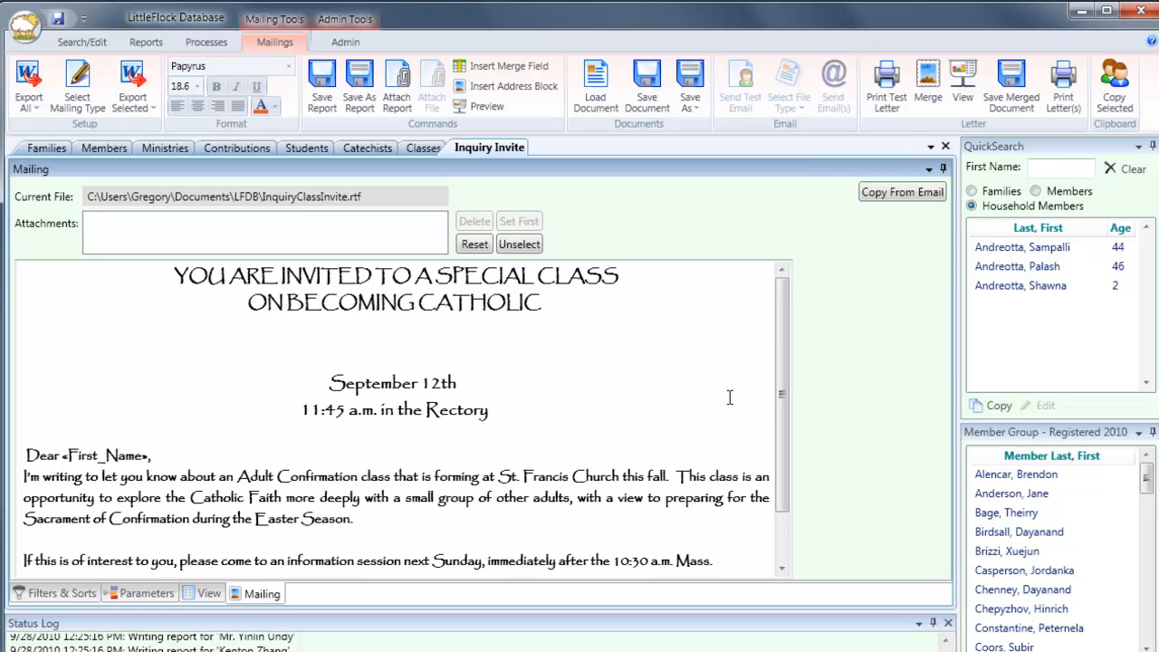
click(963, 91)
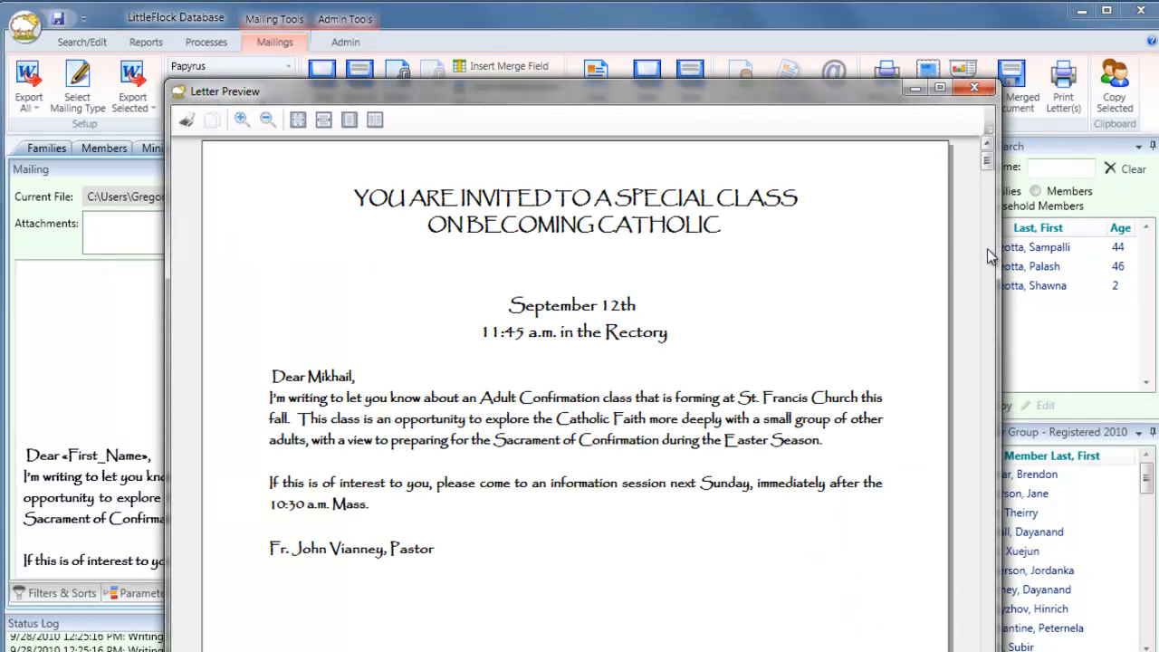
drag(842, 86, 835, 28)
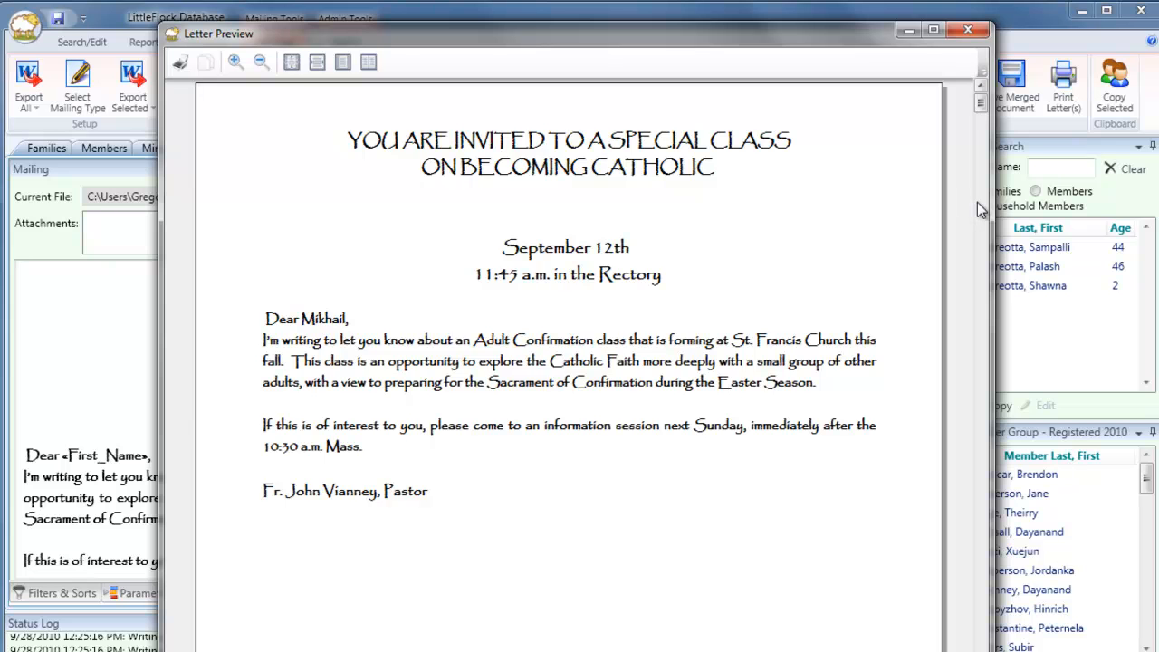
scroll(977, 202, down, 15)
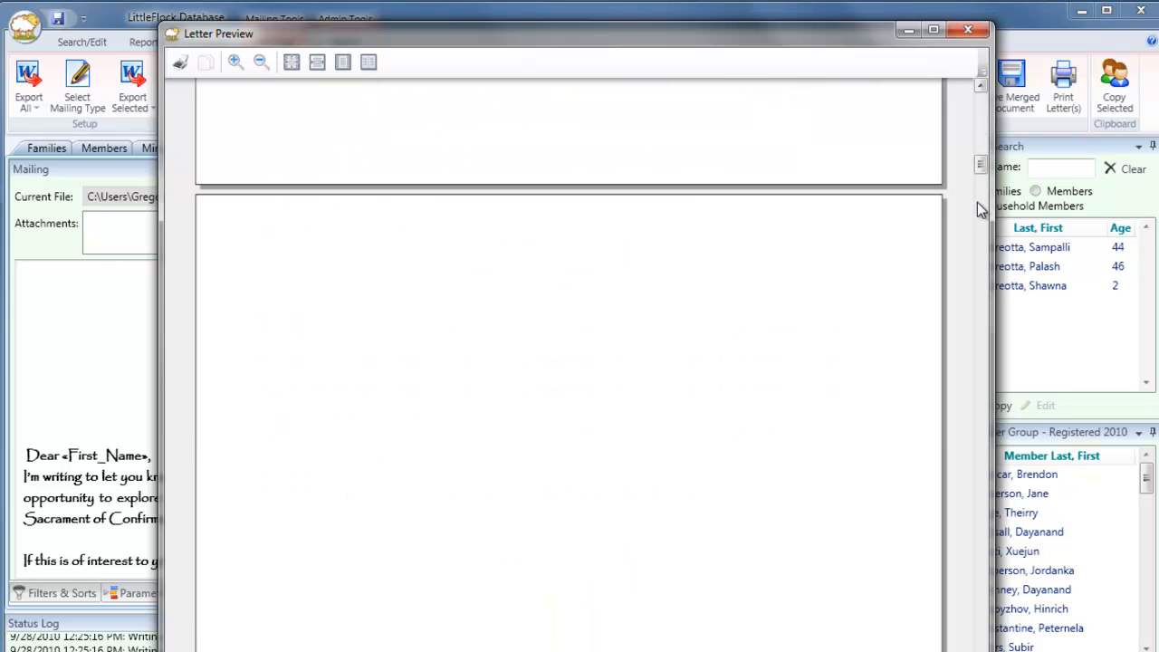
click(967, 31)
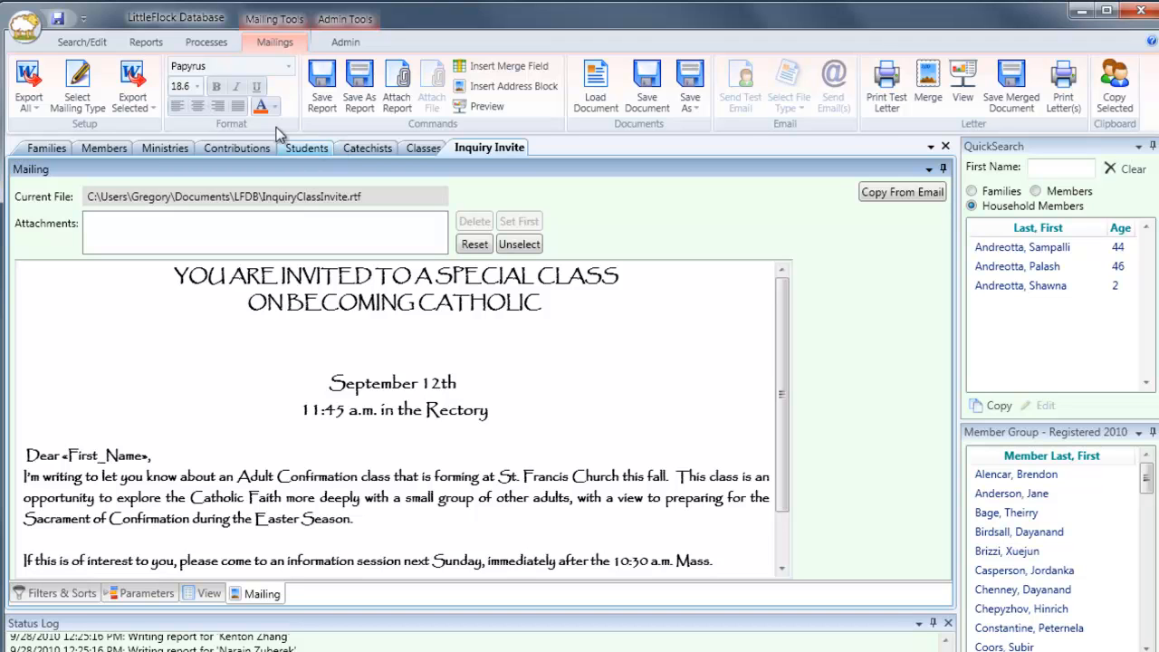
Export the selected members' mail-merge data to the existing Word document LabelsTemplate.docx in the LFDB folder
click(139, 105)
click(153, 128)
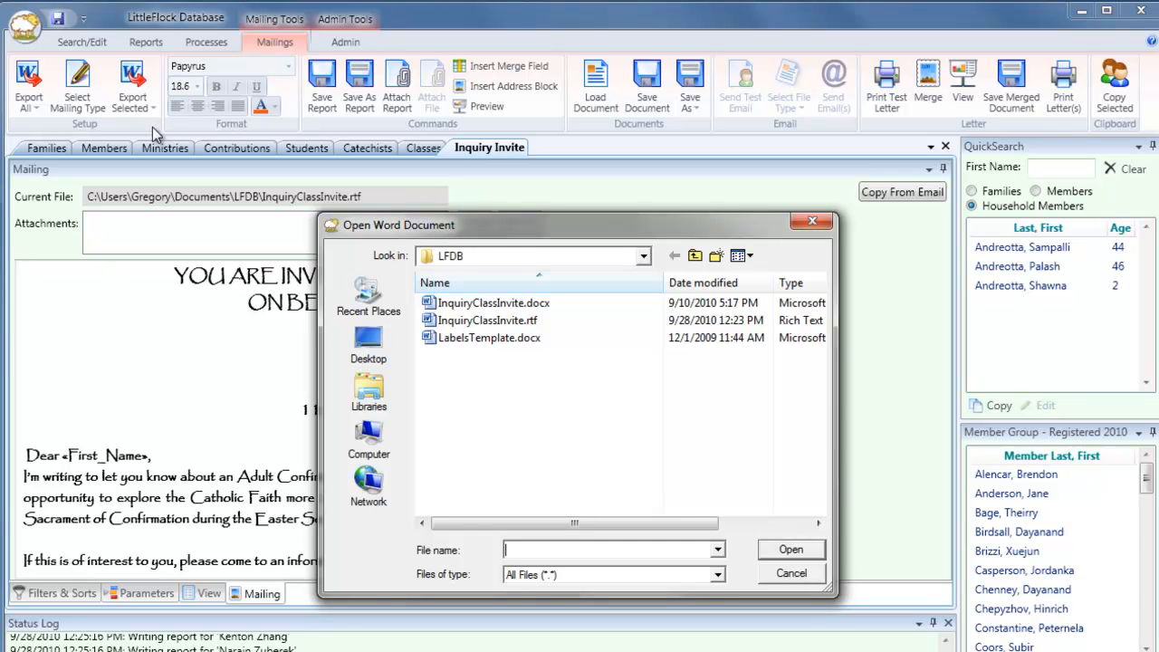
double_click(470, 339)
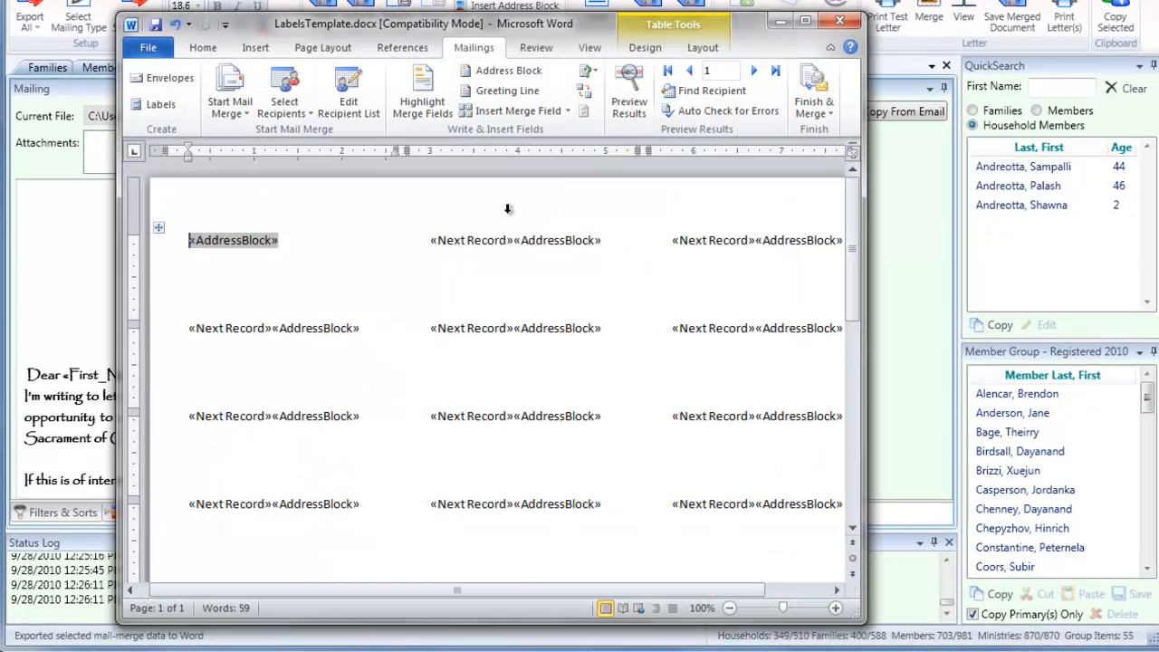
Preview the merged address labels in Word, return to the merge fields and close LabelsTemplate.docx without saving
click(620, 115)
click(618, 115)
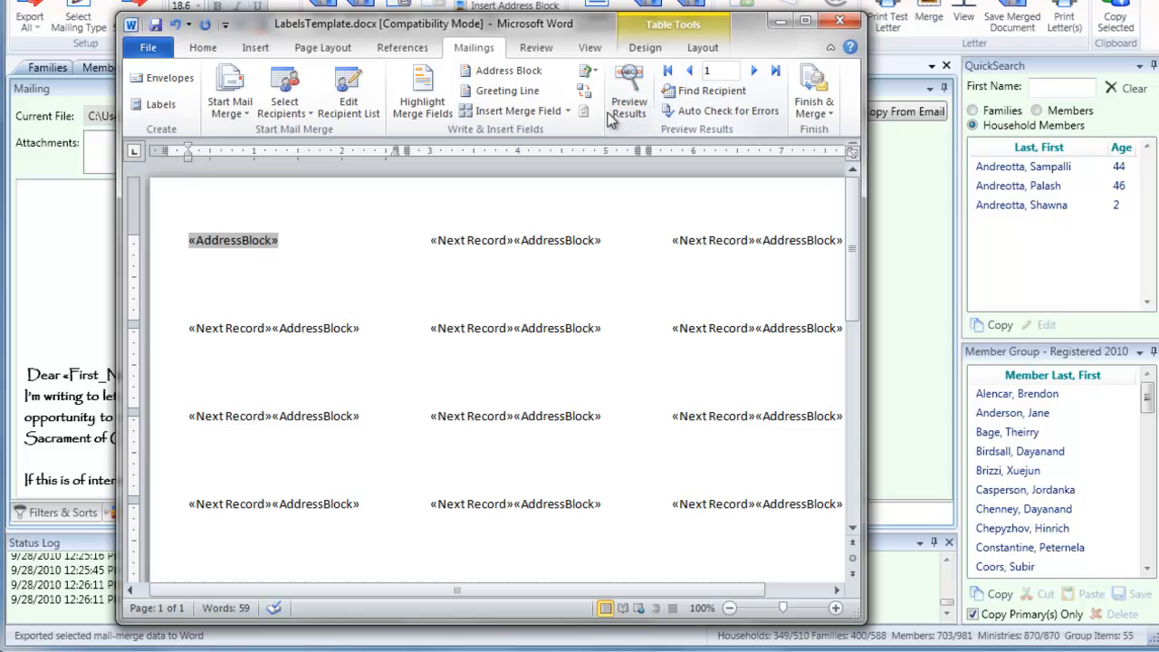
click(837, 21)
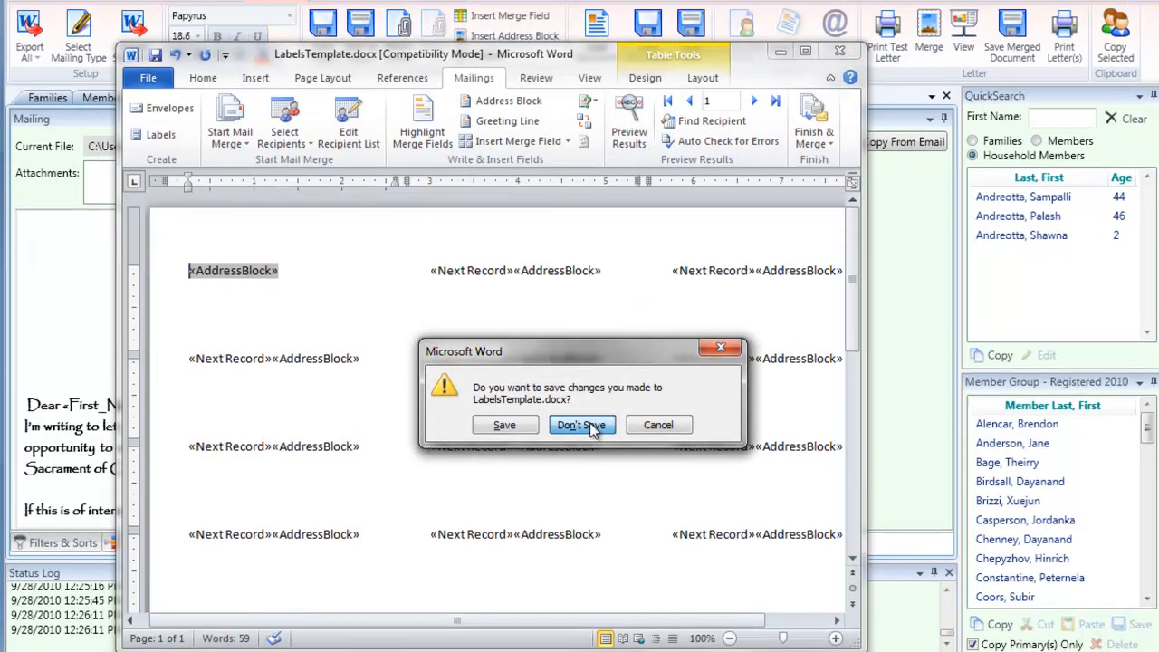
click(584, 425)
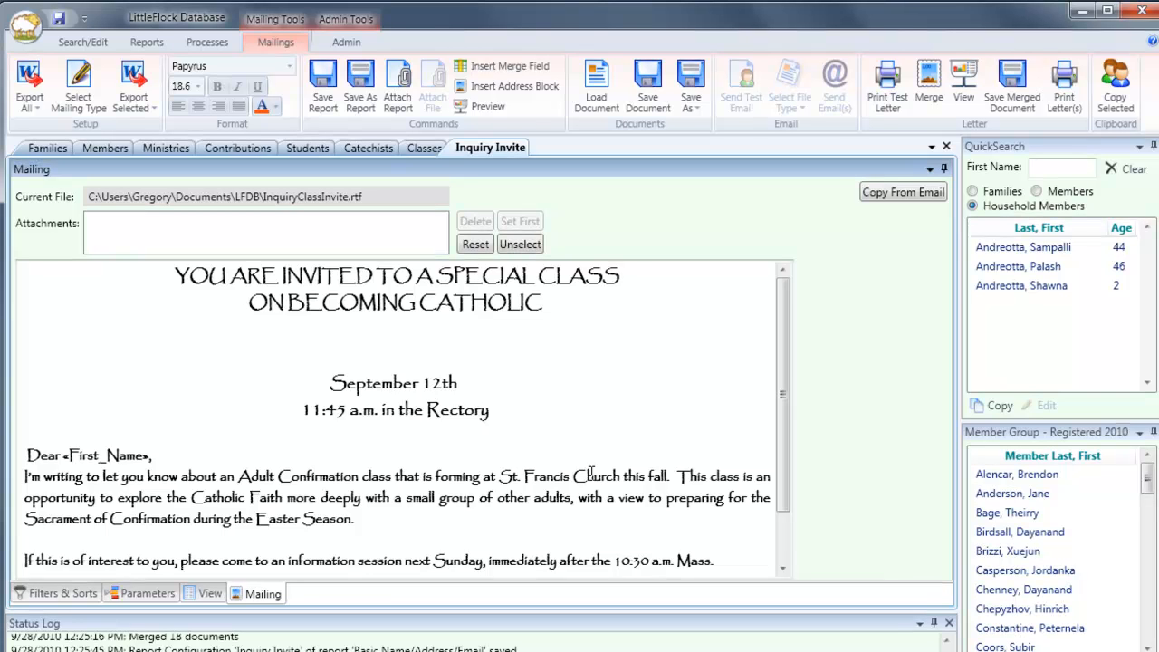